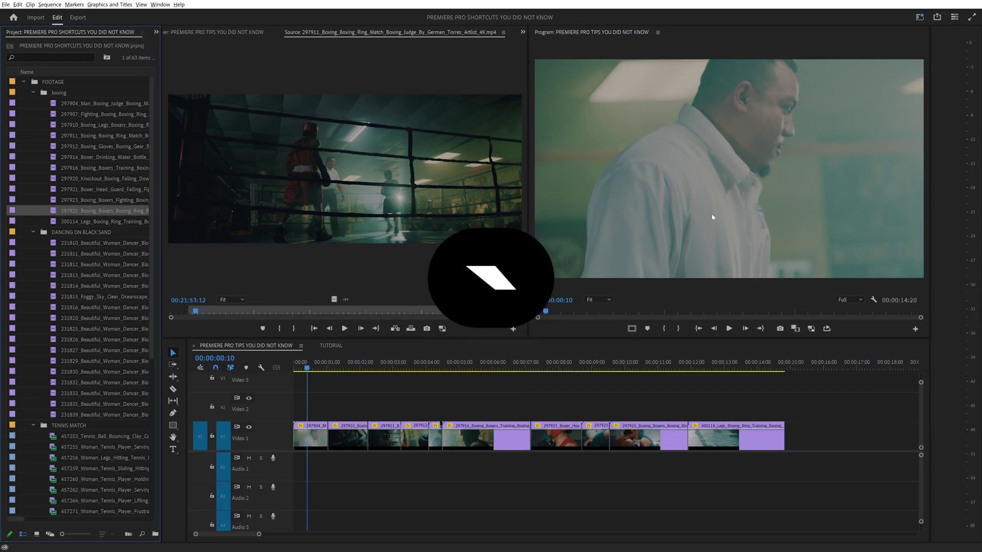
Maximize and restore individual workspace panels in turn, starting with the Program monitor.
key("grave")
key("grave")
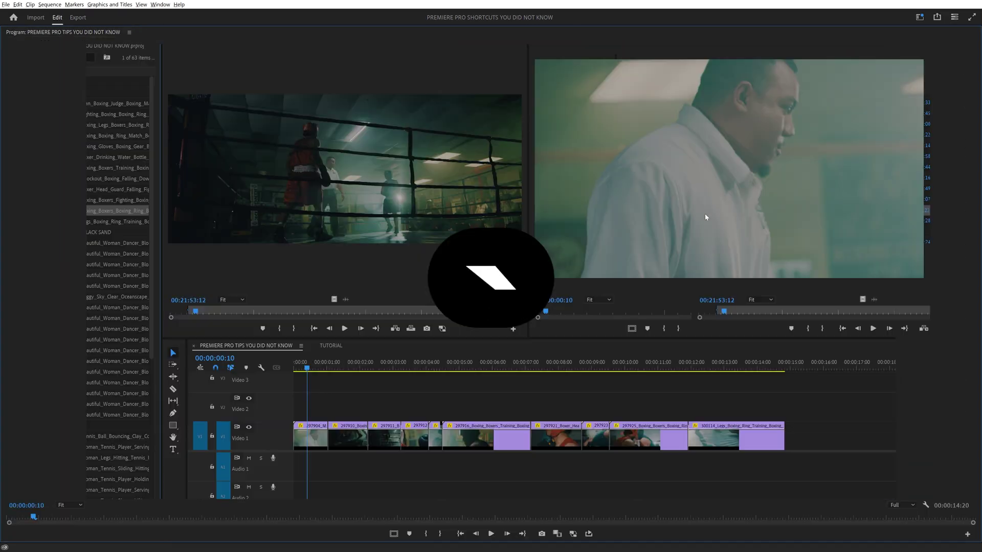
key("grave")
key("grave")
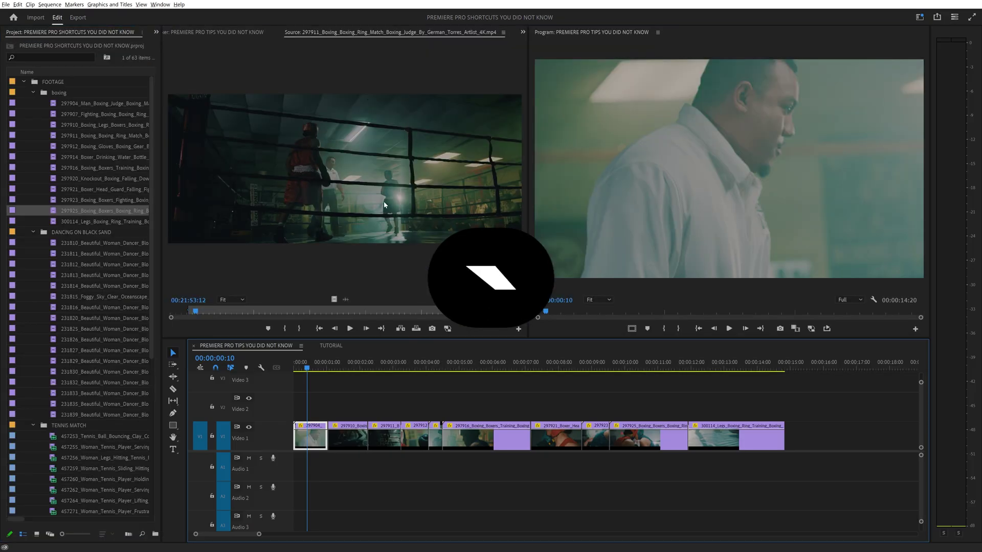
key("grave")
key("grave")
key("grave")
key("grave")
Show the sequence video full screen and return to the normal workspace.
key("ctrl+grave")
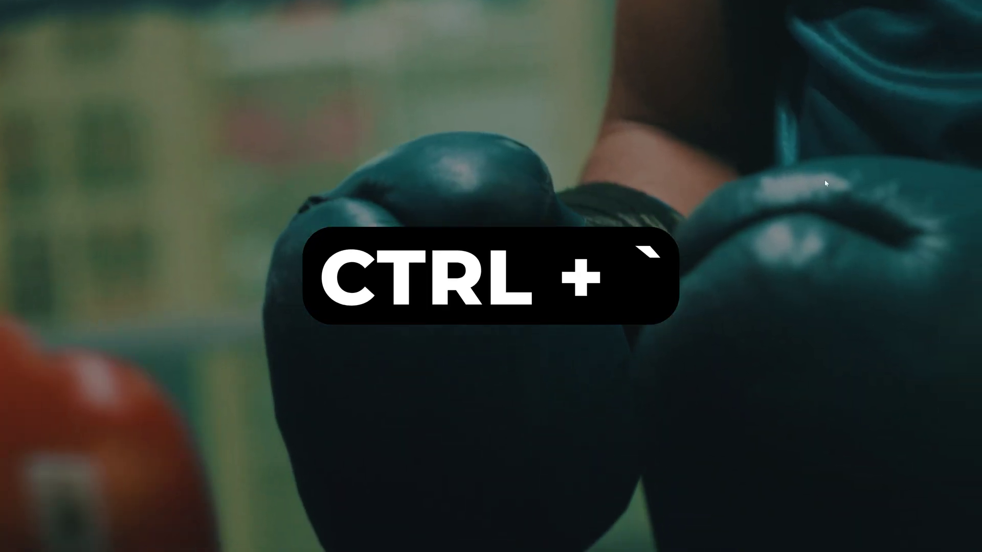
key("ctrl+grave")
key("ctrl+grave")
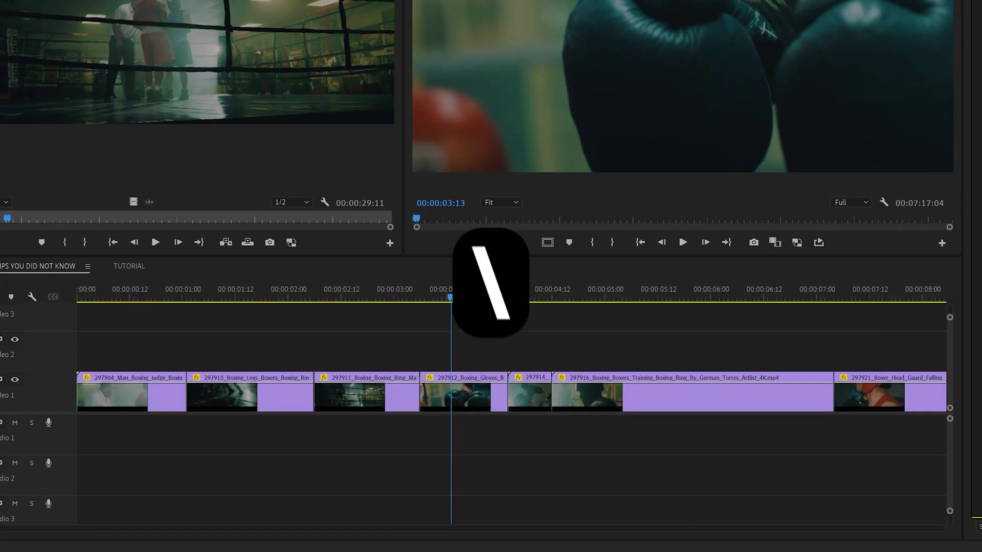
Fit the whole sequence into the timeline and return to the previous zoom level, repeating the toggle.
left_click(443, 329)
key("backslash")
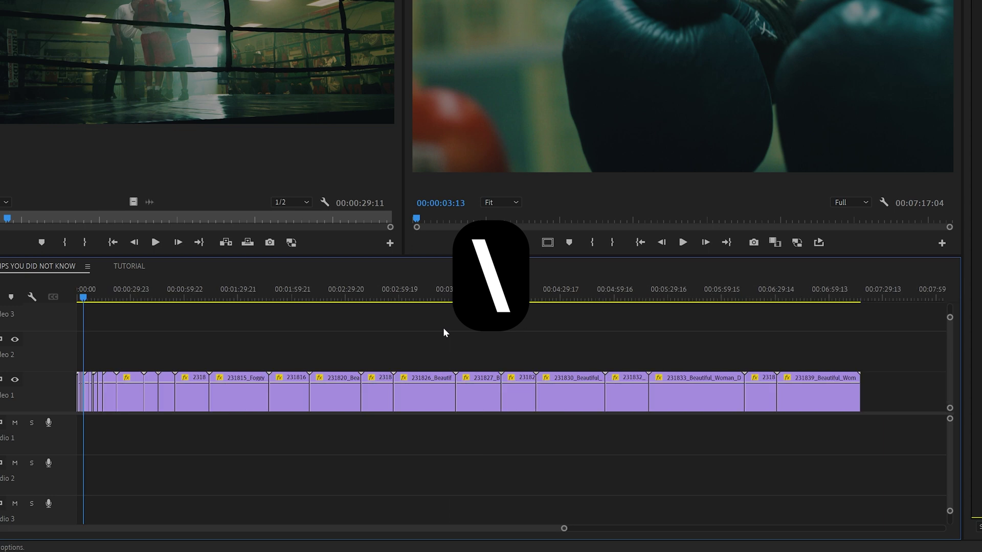
key("backslash")
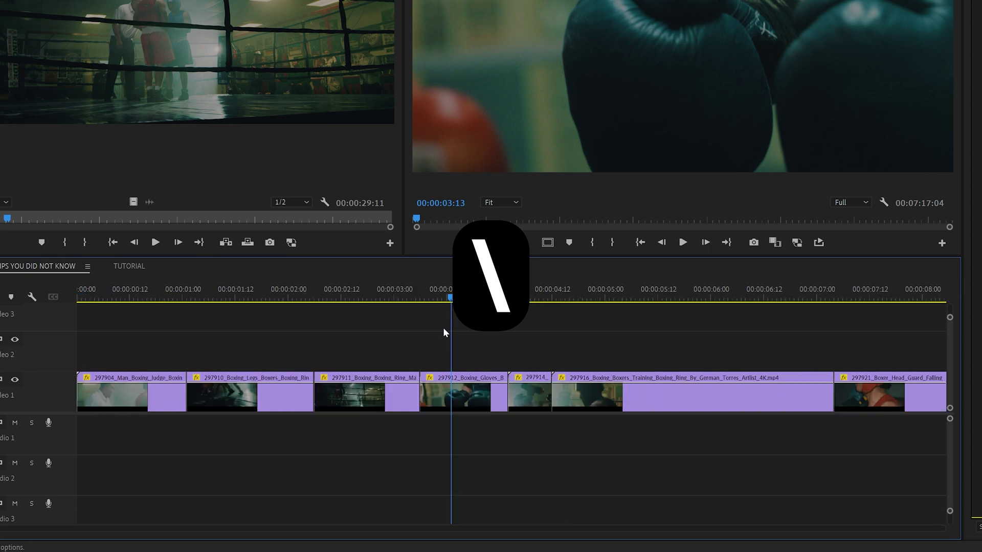
key("backslash")
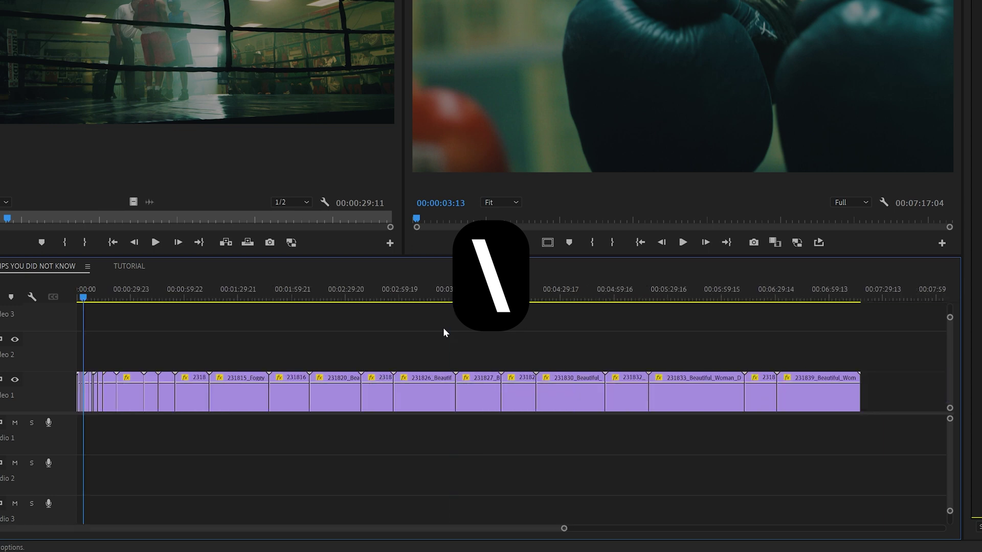
key("backslash")
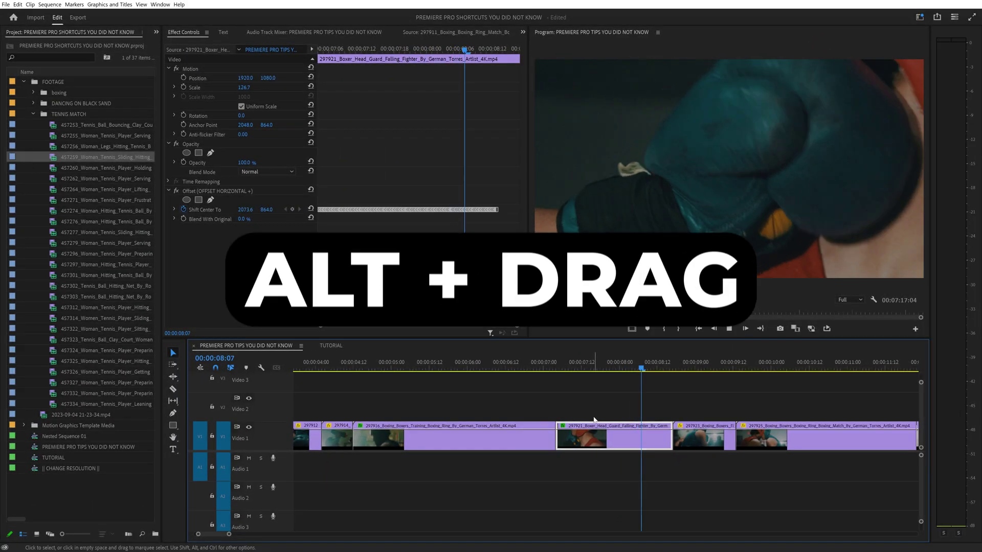
Replace the 297921 boxer head guard clip on Video 1 with the 457259 woman tennis sliding clip, keeping its effects, and play it.
key("space")
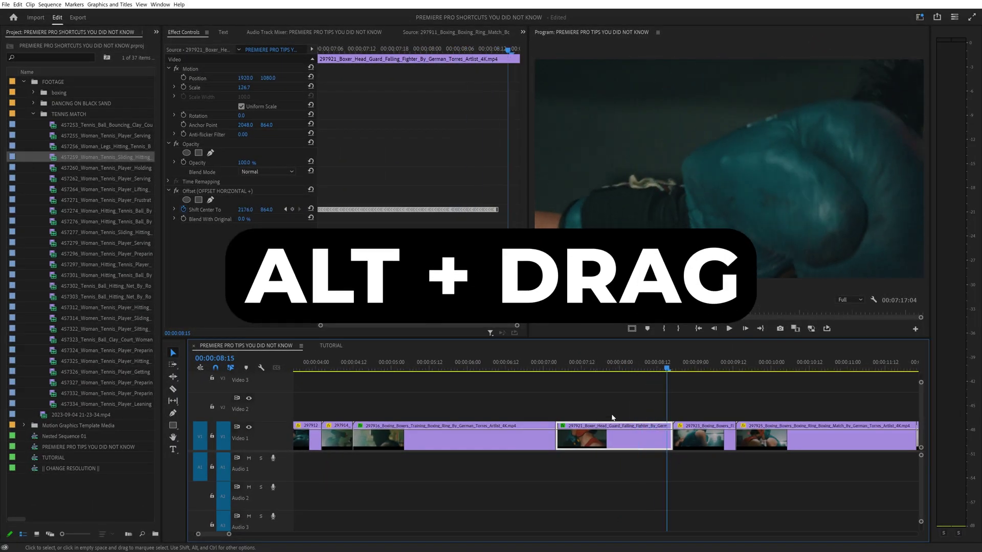
left_click_drag(84, 157, 613, 437)
left_click(562, 369)
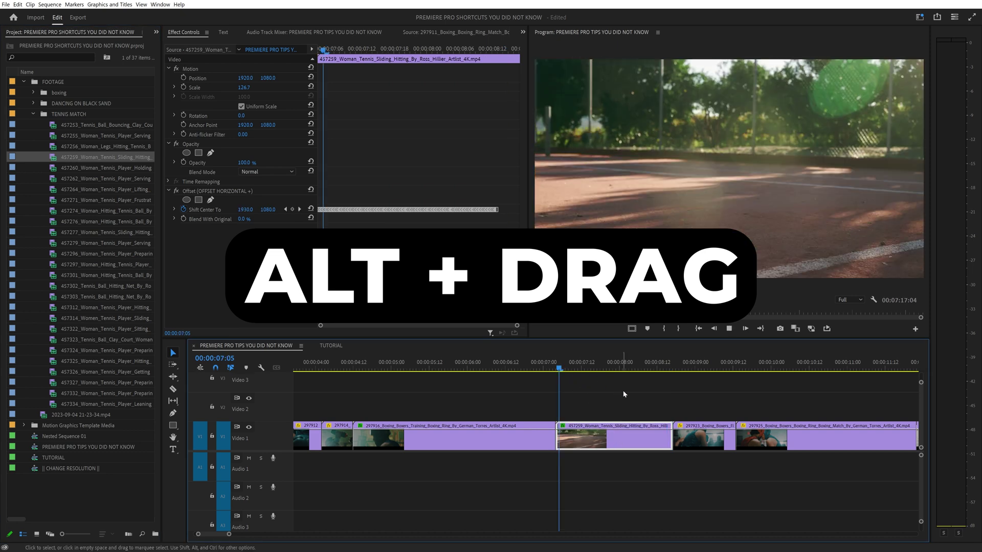
key("space")
key("space")
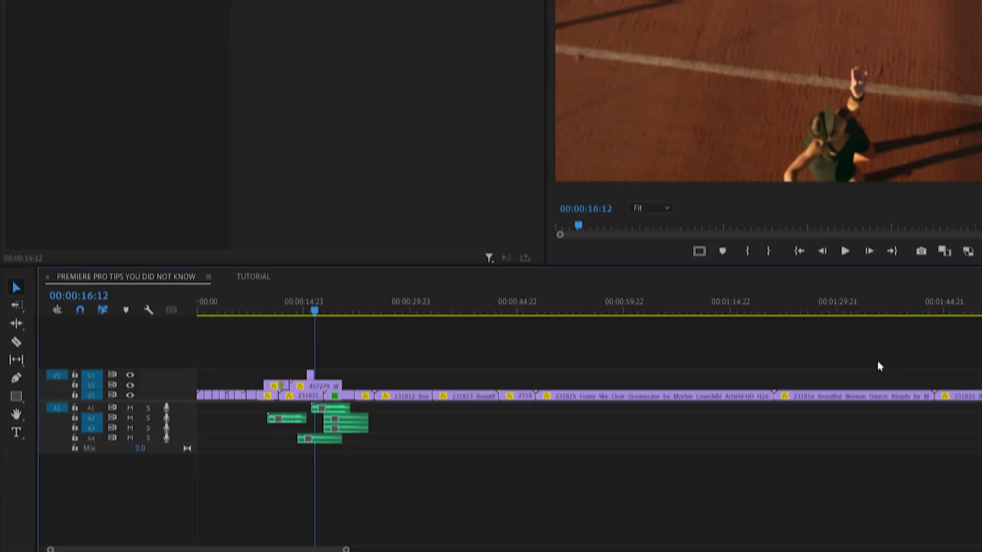
Zoom the timeline in and back out around the playhead at 00:00:16:12.
key("=")
key("=")
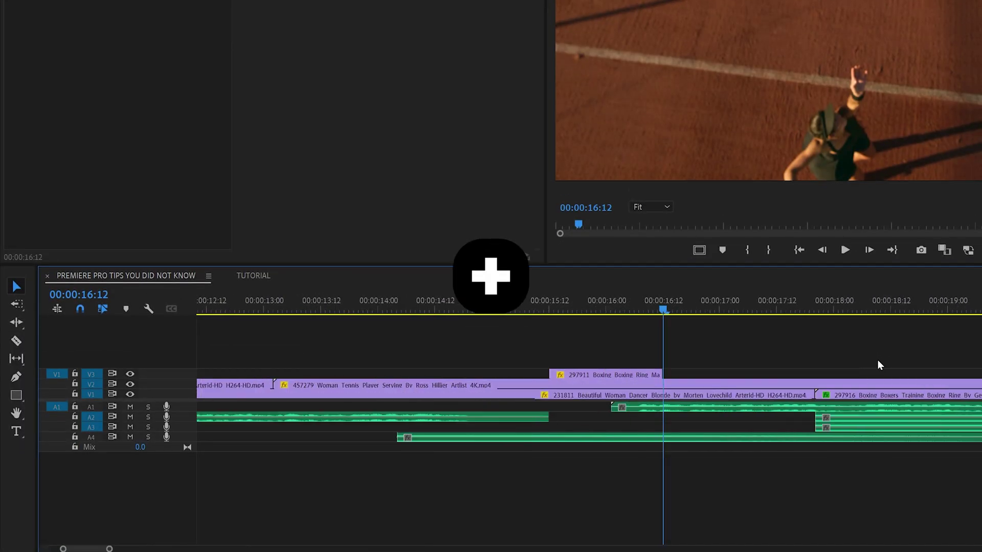
key("minus")
key("minus")
key("minus")
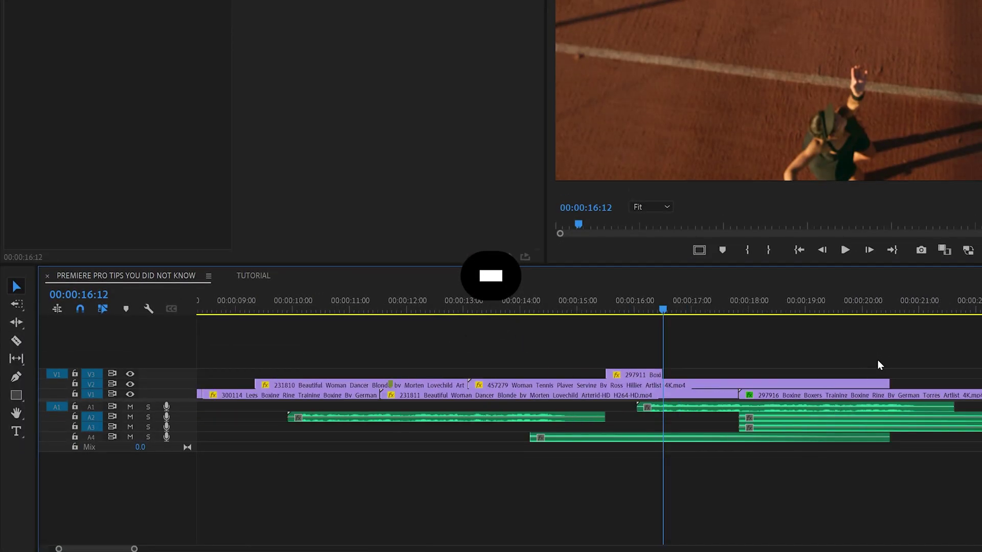
key("equal")
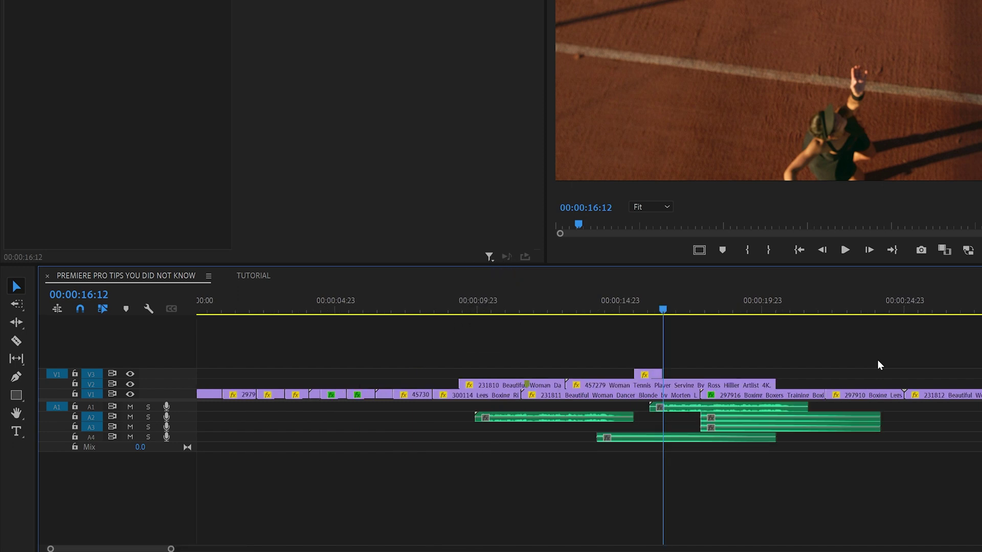
Expand all video and audio tracks in the timeline and minimize them again.
key("shift+equal")
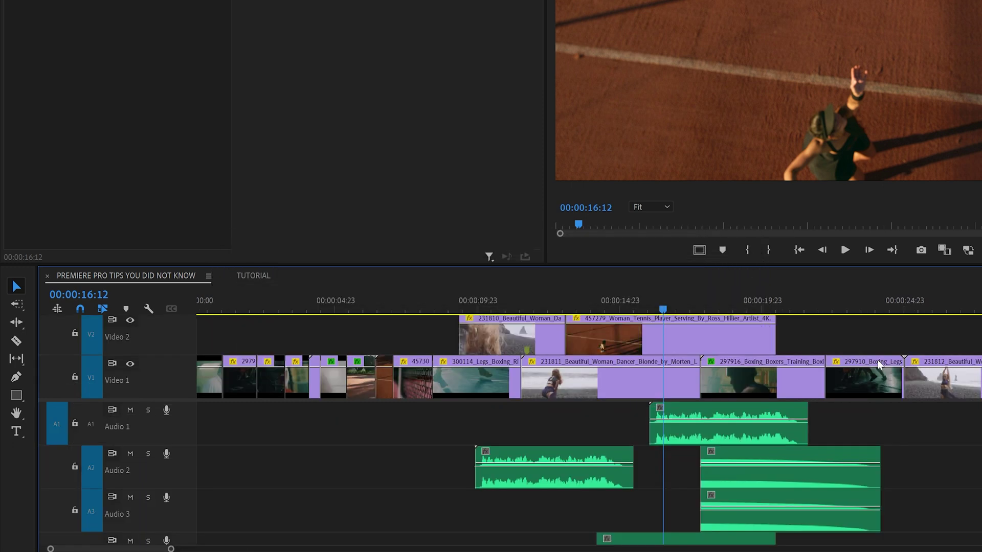
key("shift+minus")
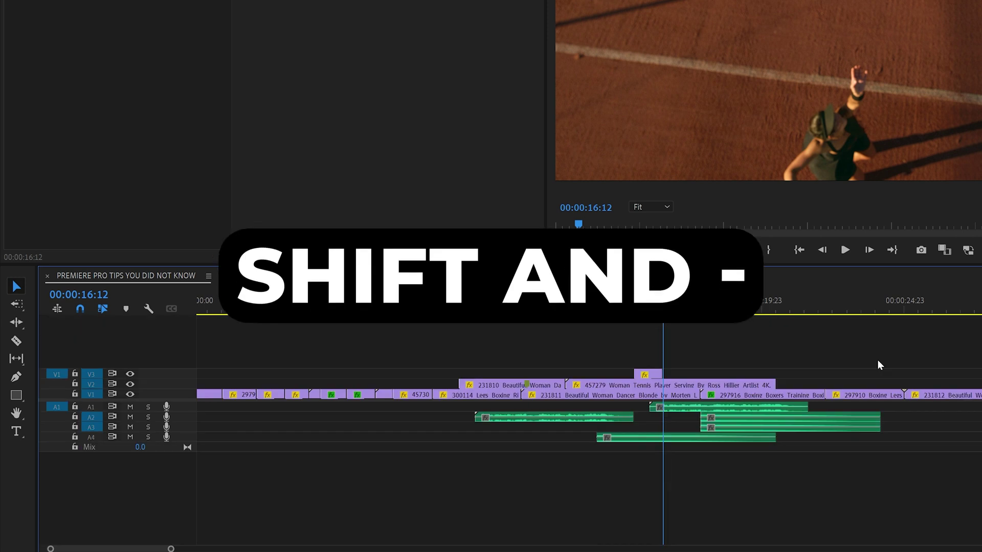
scroll(877, 360, "down", 1)
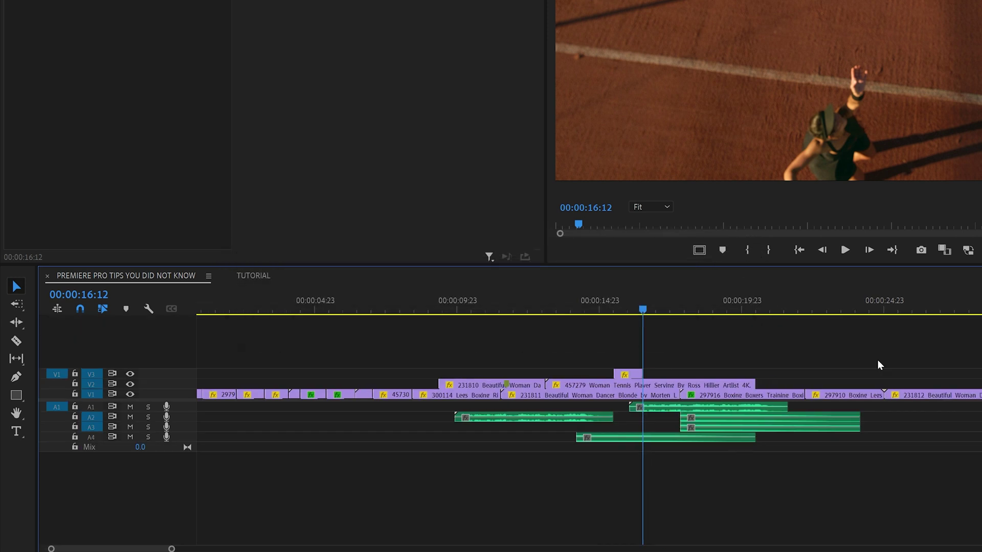
Increase and reduce the height of all audio tracks, followed by all video tracks.
key("alt+equal")
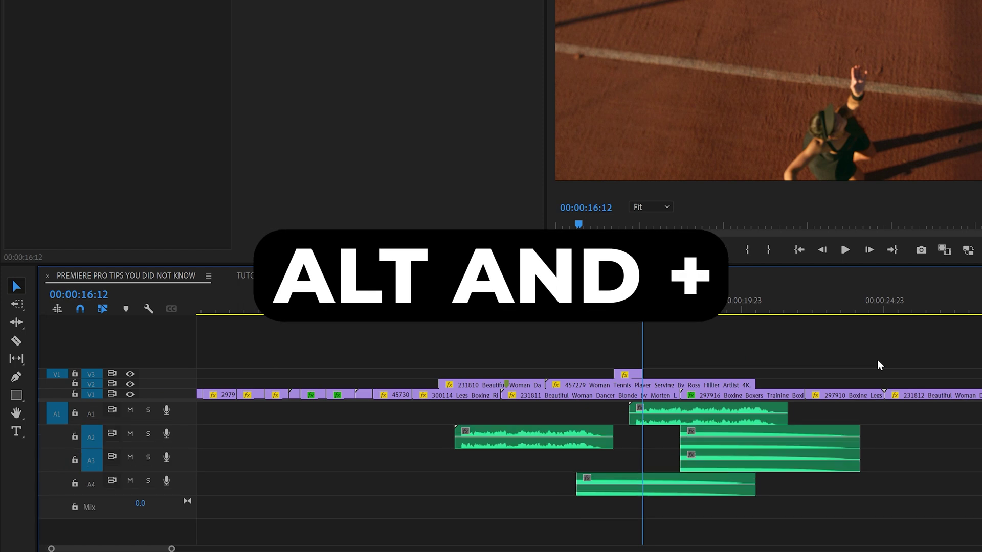
key("alt+minus")
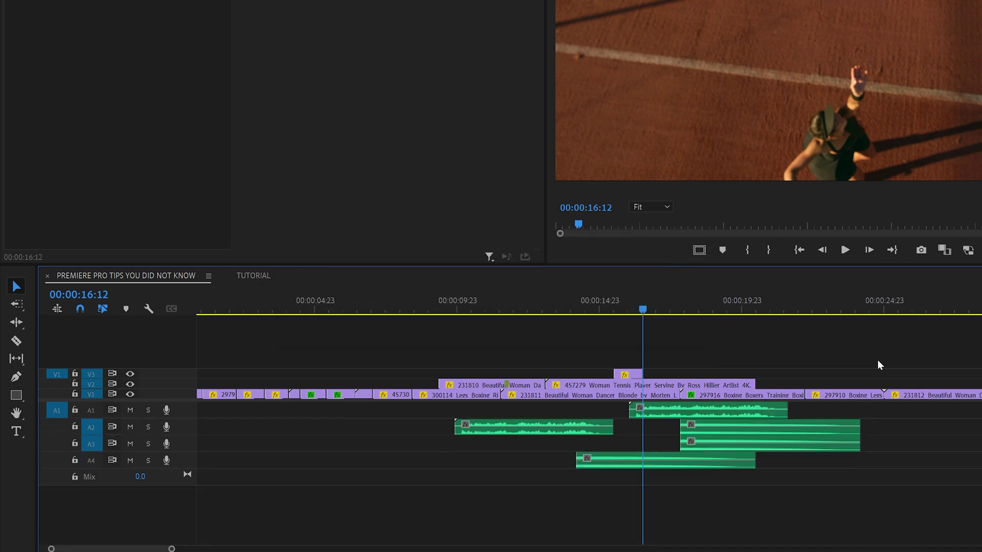
key("ctrl+equal")
key("ctrl+equal")
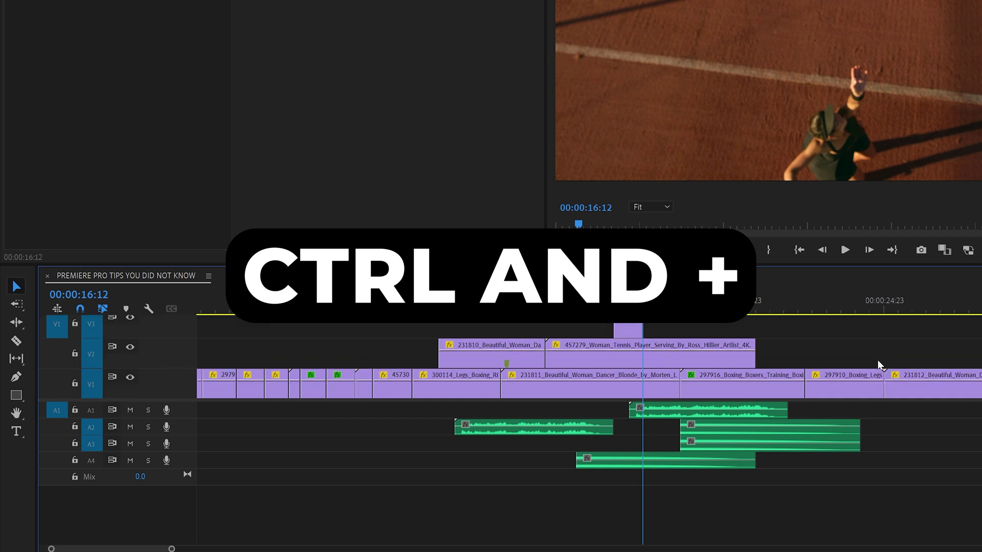
key("ctrl+minus")
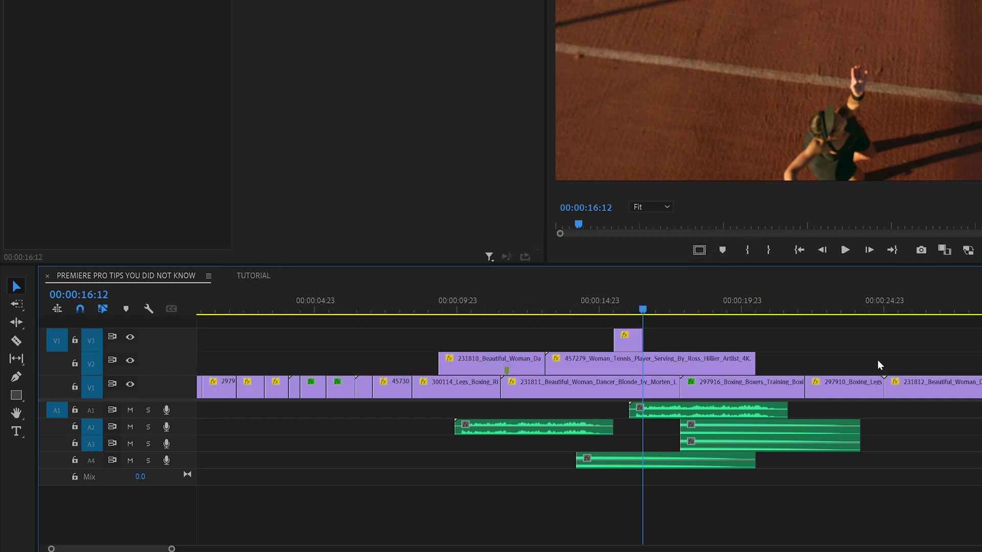
key("ctrl+minus")
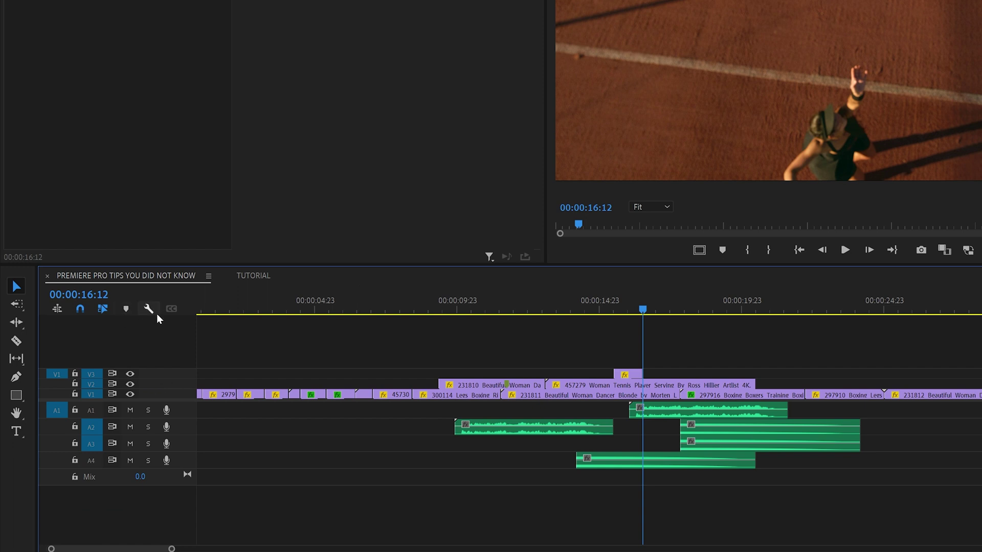
Enlarge the Video 1 and Audio 1 tracks and save the track heights as a preset named TEST.
left_click_drag(169, 391, 170, 352)
left_click_drag(190, 418, 191, 462)
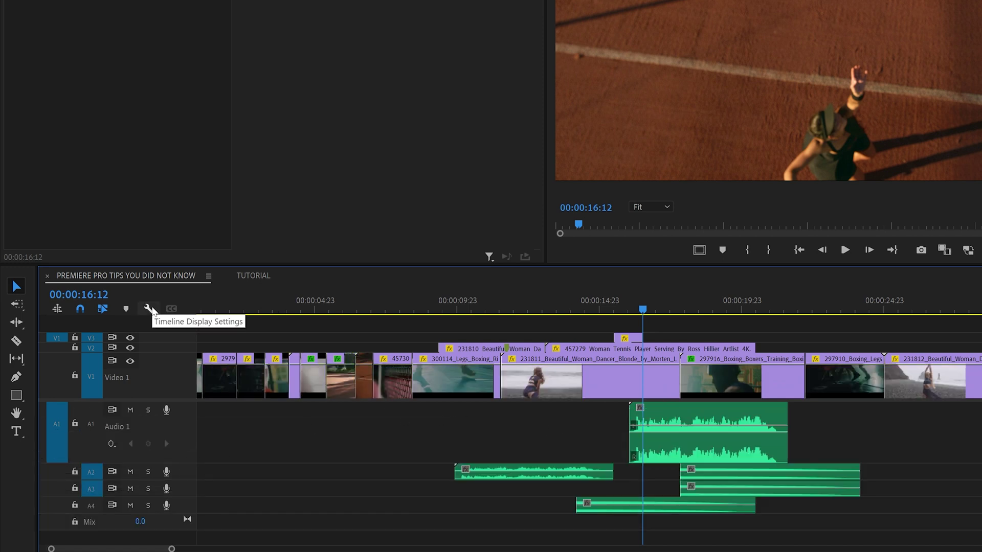
left_click(149, 309)
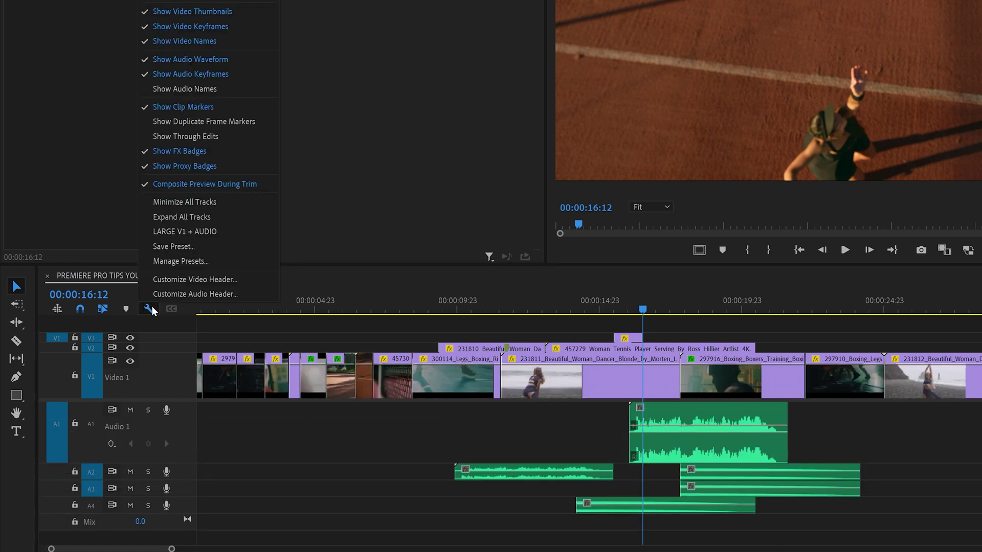
left_click(184, 246)
type("TEST")
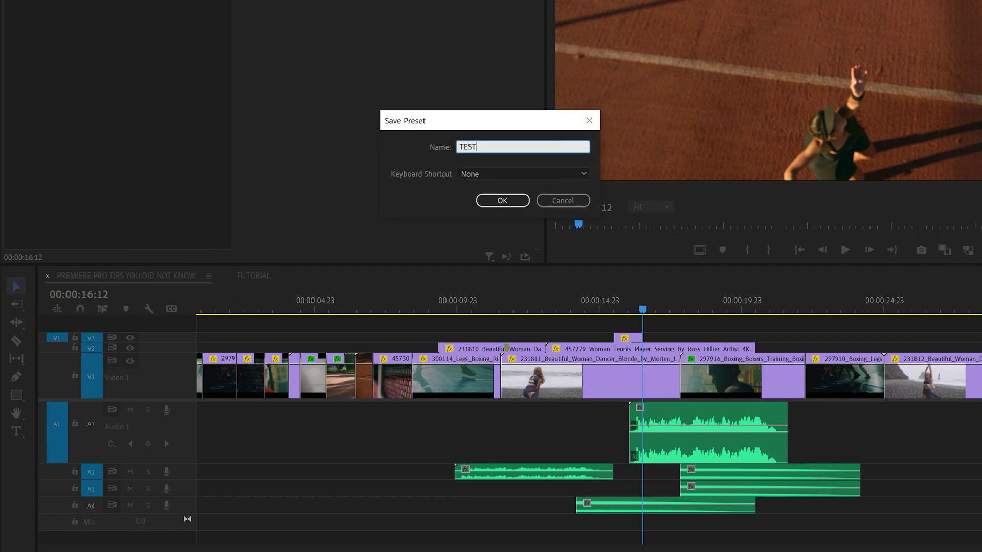
left_click(514, 204)
Enlarge the Audio 2 track and apply the LARGE V1 + AUDIO track height preset.
left_click_drag(186, 479, 186, 507)
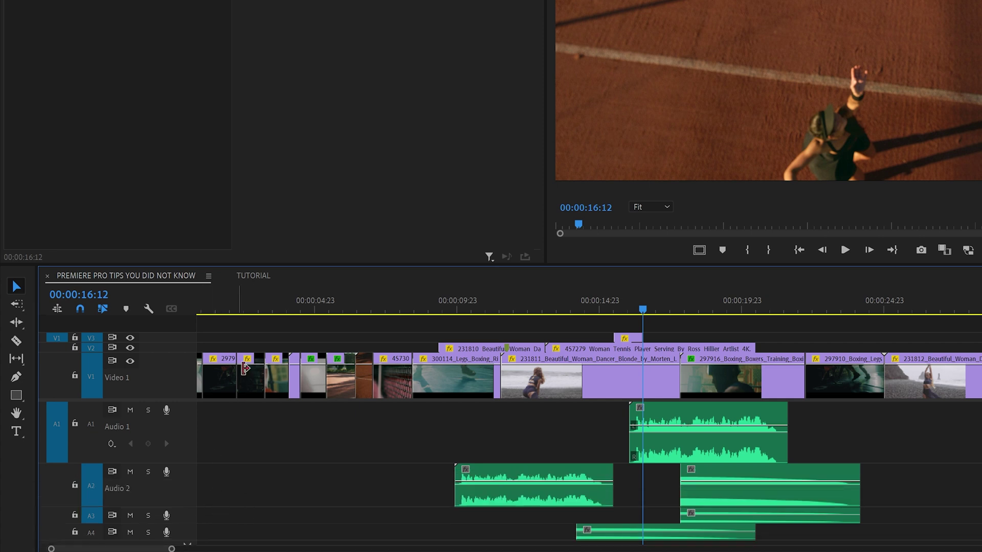
left_click(148, 310)
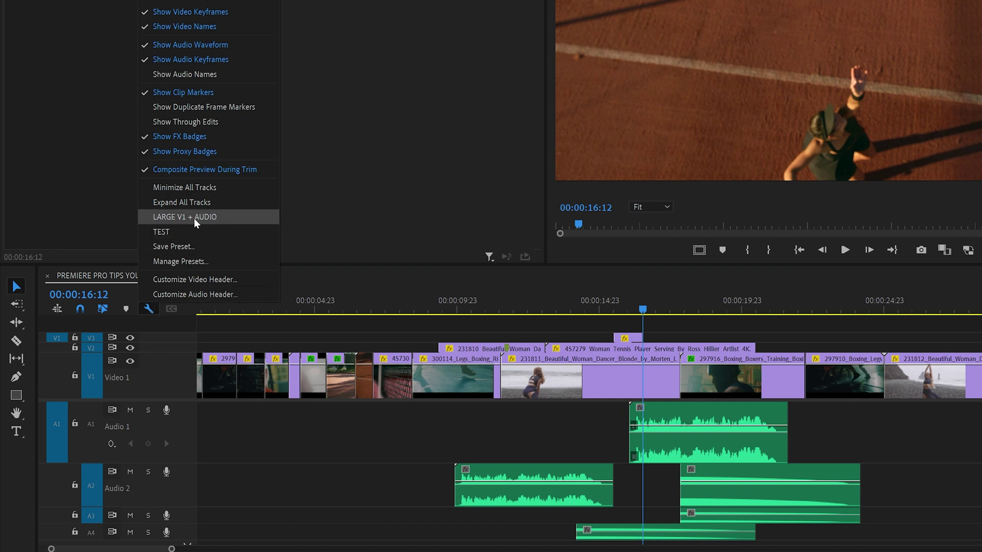
left_click(204, 218)
Mark the TEST and LARGE V1 + AUDIO track height presets for deletion in the preset manager.
left_click(149, 309)
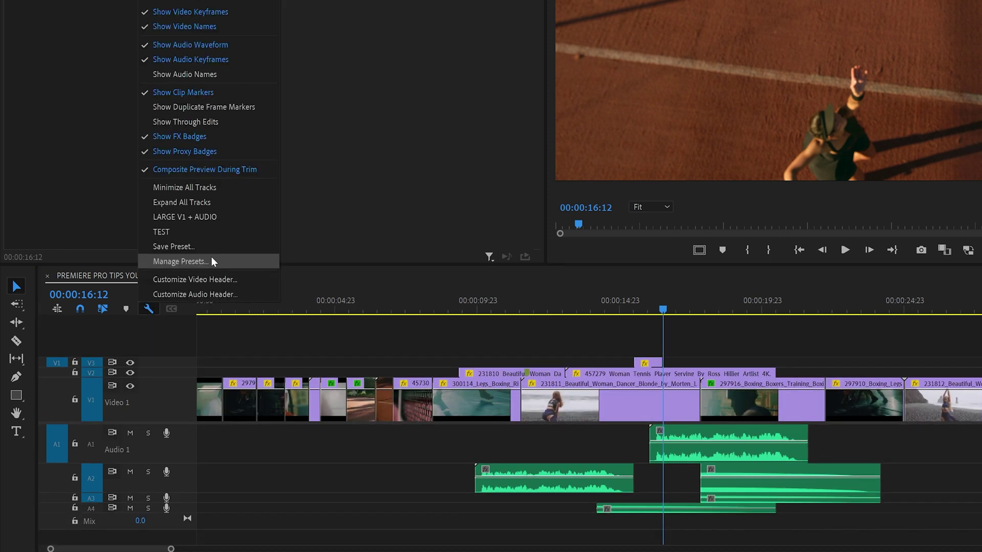
left_click(220, 265)
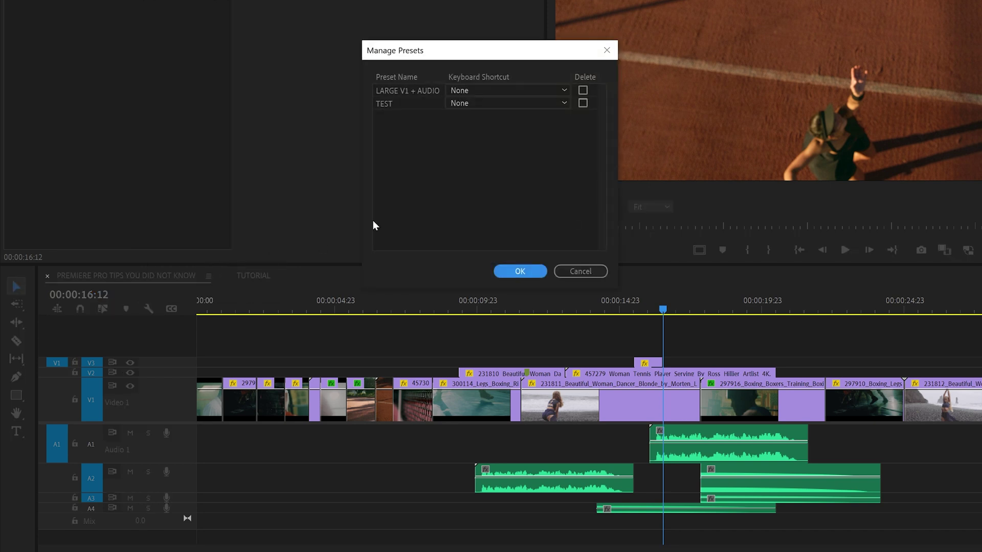
left_click(583, 104)
left_click(582, 90)
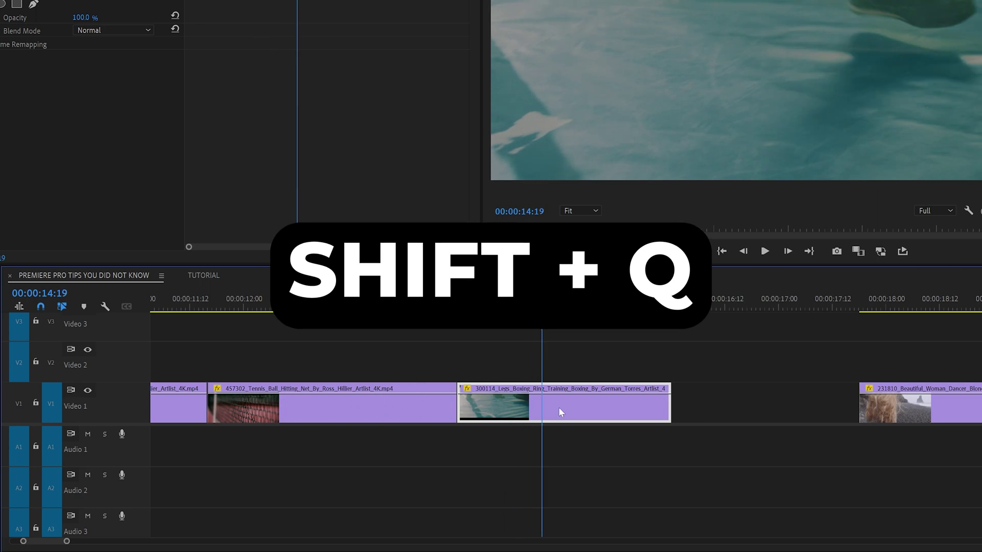
Extend the edit before clip 300114 to 00:00:14:19, and the edits around the gap after it to 00:00:17:22.
key("shift+q")
left_click_drag(724, 306, 877, 307)
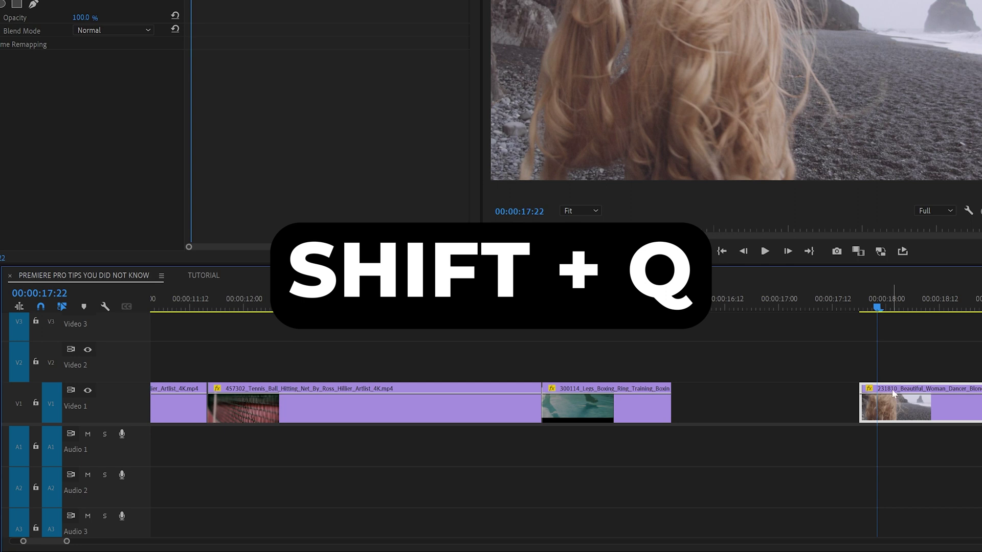
key("shift+q")
key("shift+q")
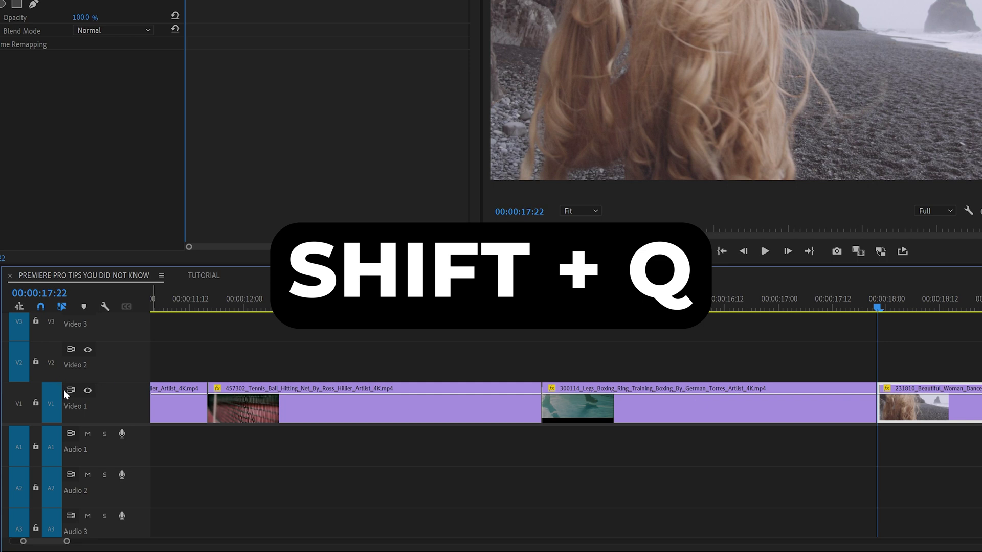
Move the playhead to 00:00:15:09 and scrub across clip 300114.
left_click(605, 306)
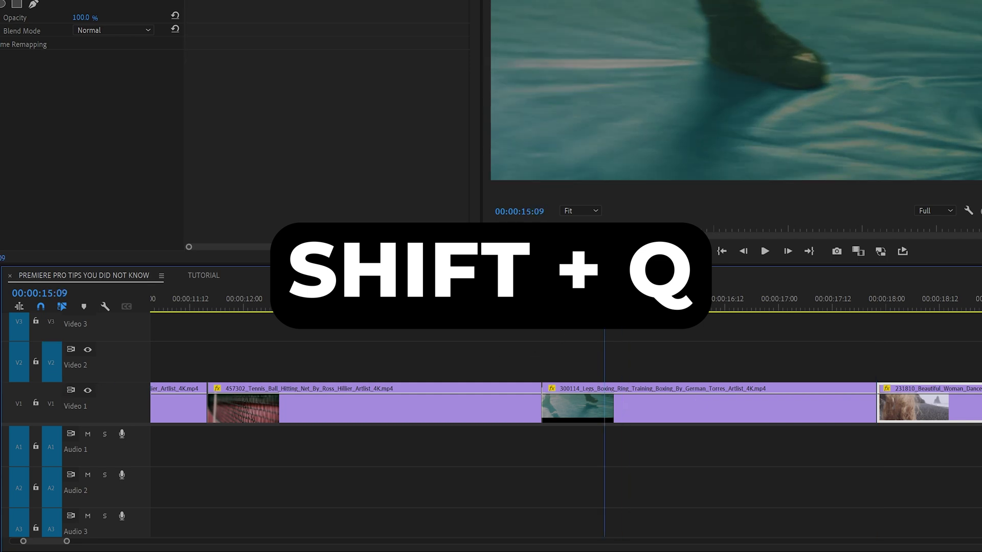
left_click(779, 307)
left_click_drag(784, 310, 640, 309)
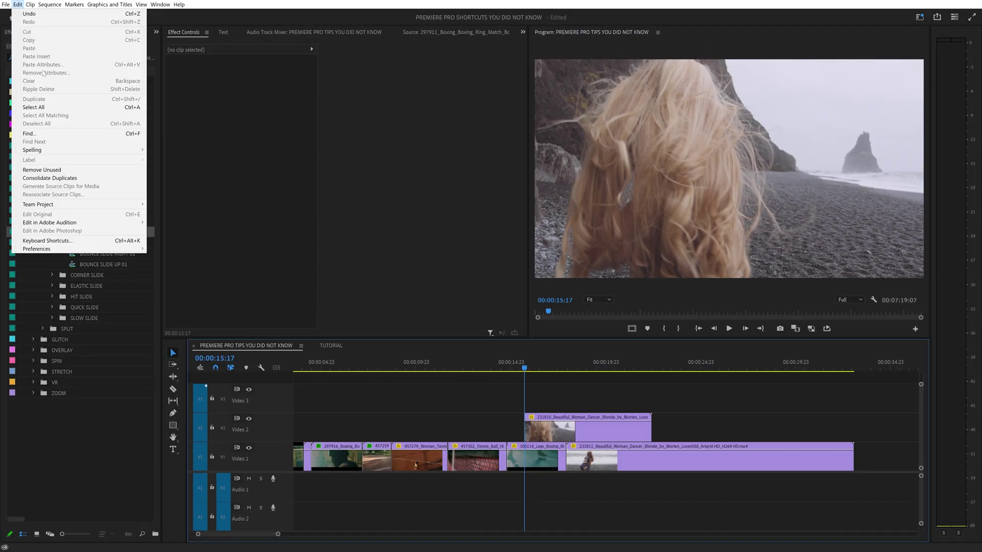
Open the keyboard shortcut settings, show the Alt modifier layout and search the commands for "target video".
left_click(102, 248)
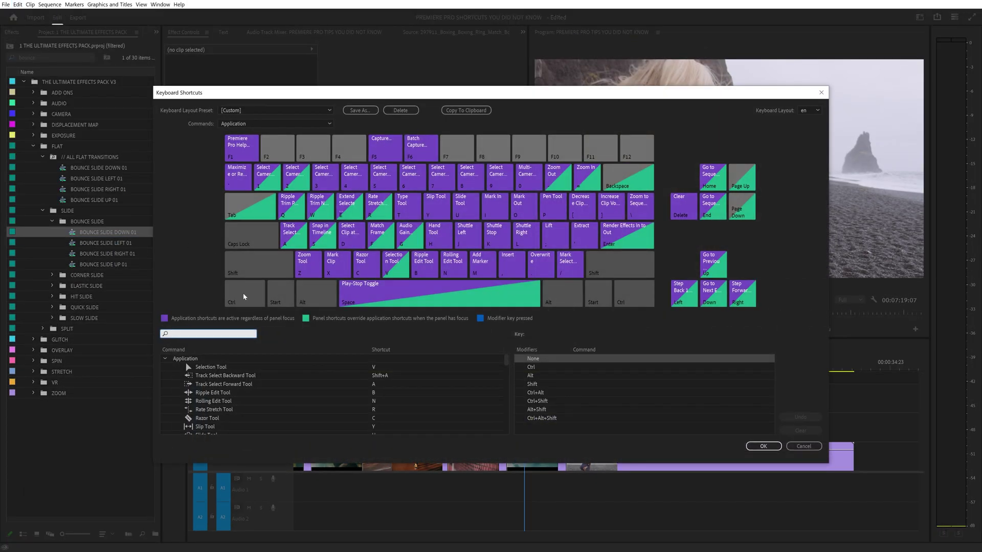
left_click(319, 305)
left_click(231, 332)
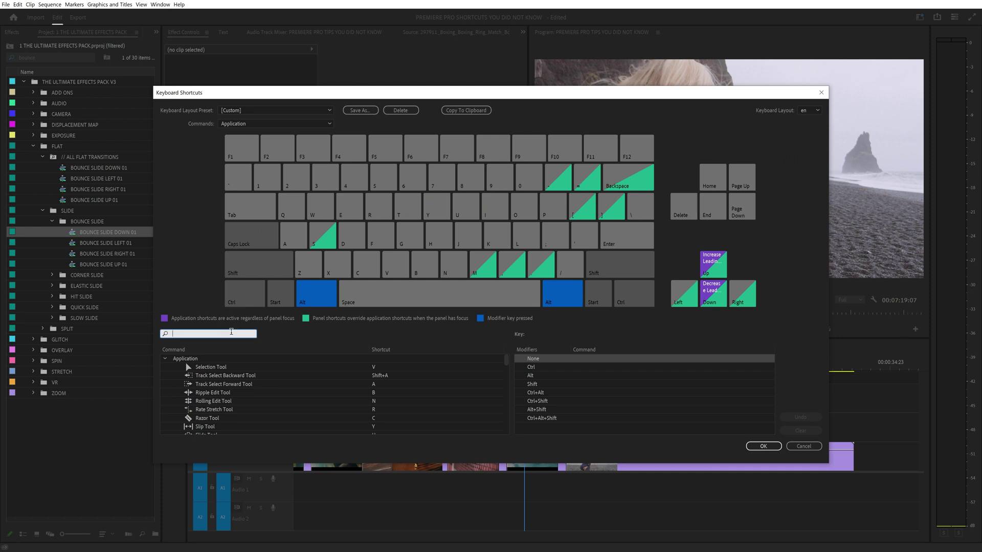
type("target video")
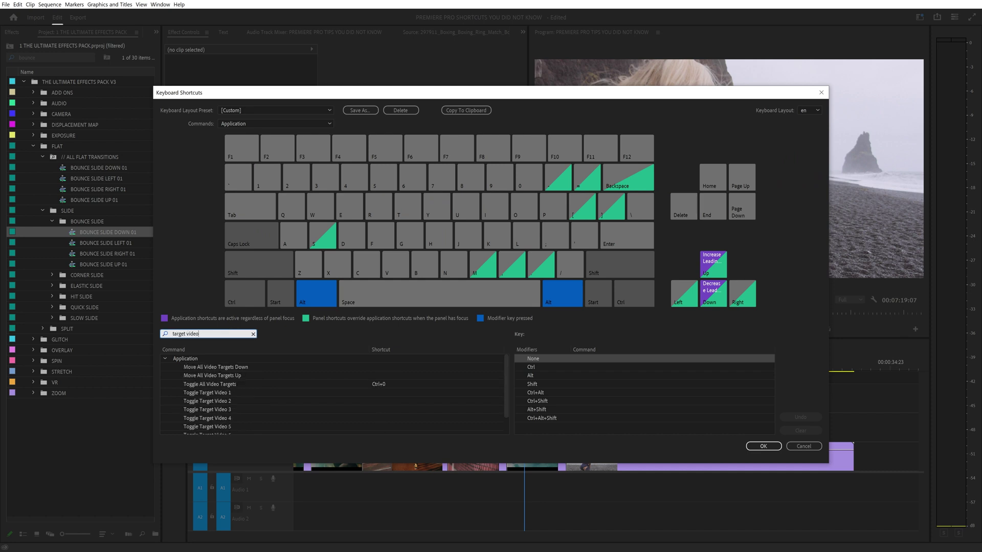
Assign Alt+1 through Alt+5 to the commands Toggle Target Video 1 through Toggle Target Video 5, and accept the shortcuts.
left_click(216, 393)
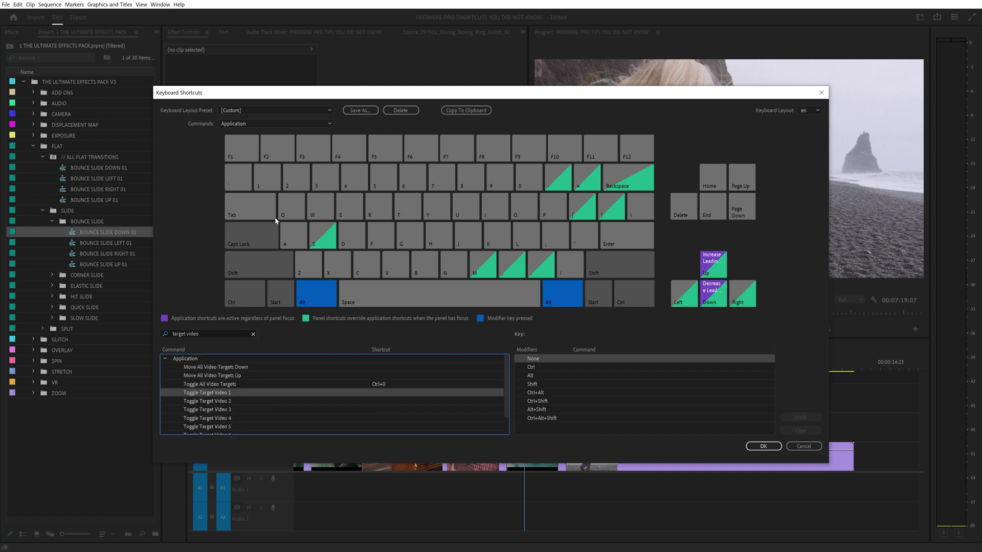
left_click(267, 184, "alt")
left_click(228, 402)
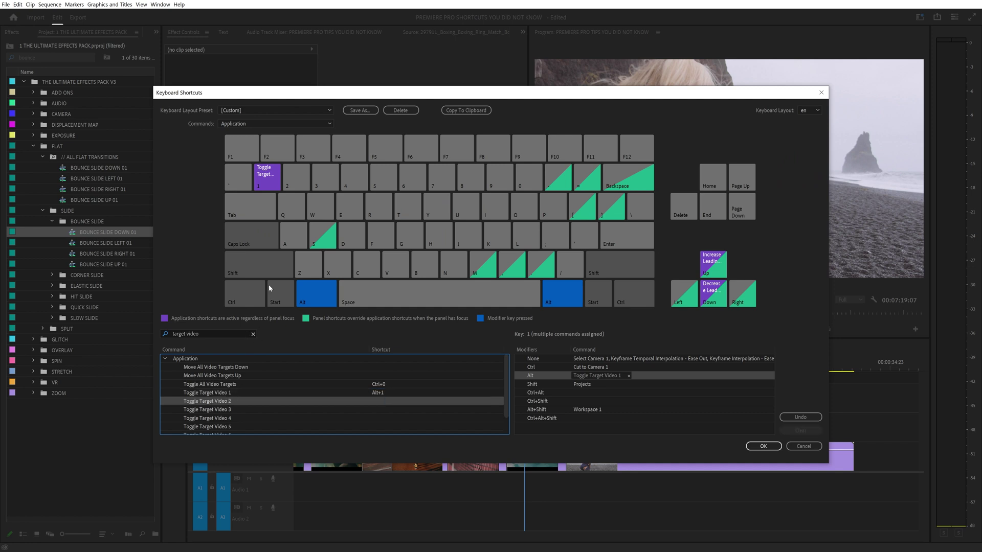
left_click(296, 181, "alt")
left_click(228, 410)
key("alt+3")
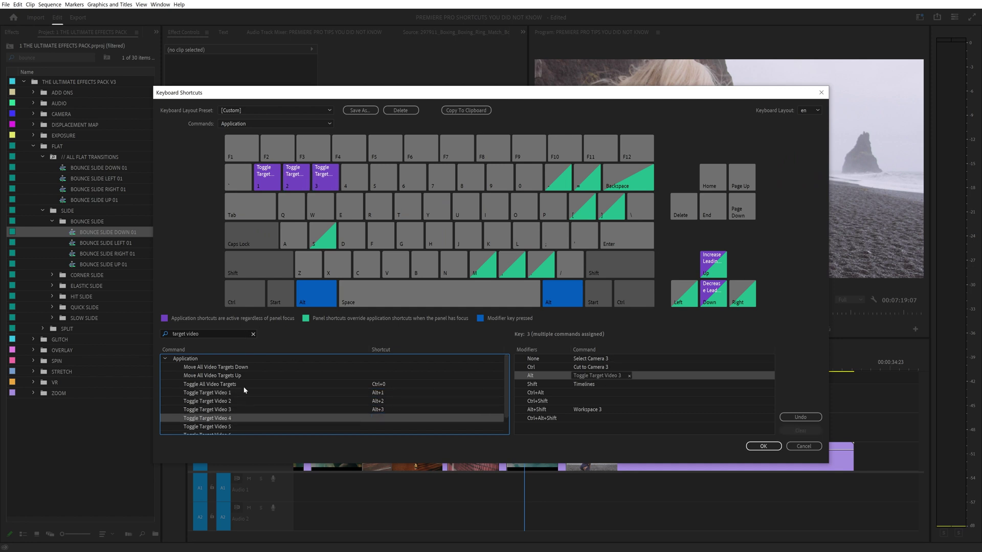
left_click(228, 418)
key("alt+4")
left_click(228, 426)
key("alt+5")
left_click(763, 447)
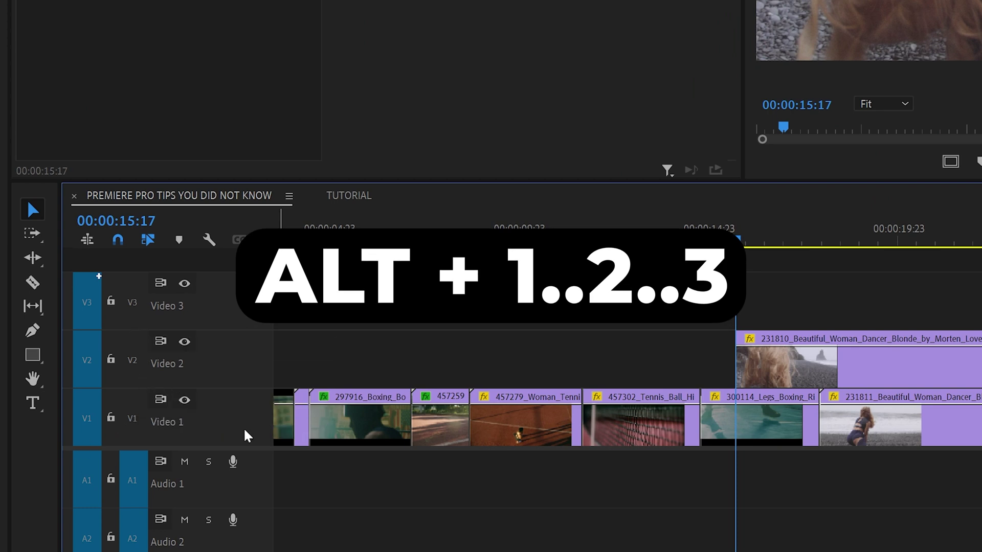
Turn on track targeting for Video 1, Video 2 and Video 3 using the new shortcuts.
key("alt+1")
key("alt+2")
key("alt+3")
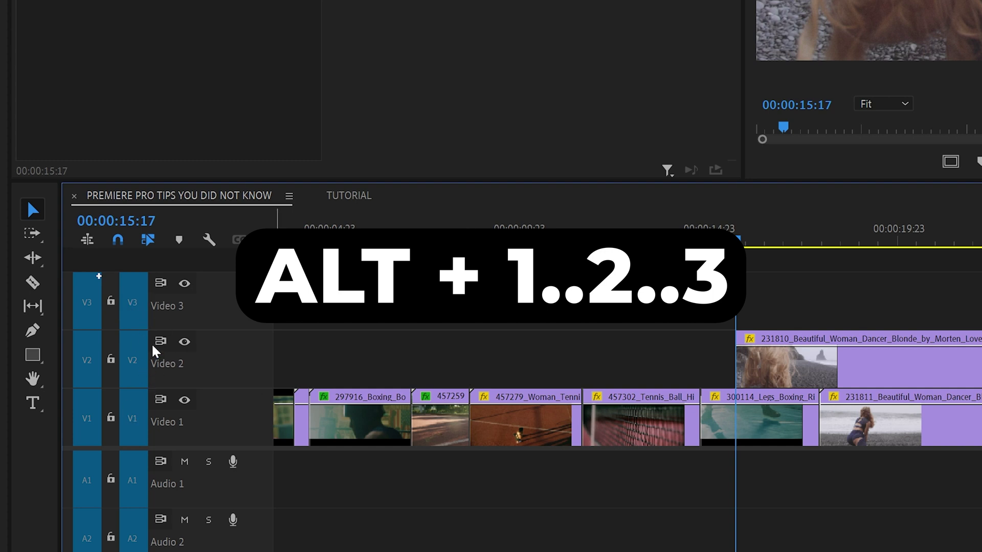
Toggle the targeting of individual video tracks off and on, leaving only Video 1 targeted.
key("alt+3")
key("alt+2")
key("alt+3")
key("alt+2")
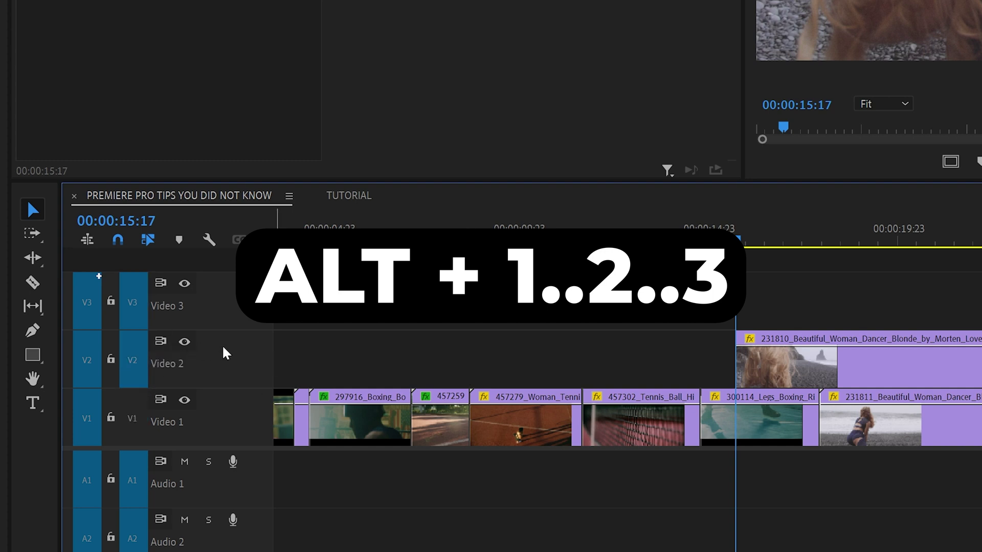
key("alt+2")
key("alt+3")
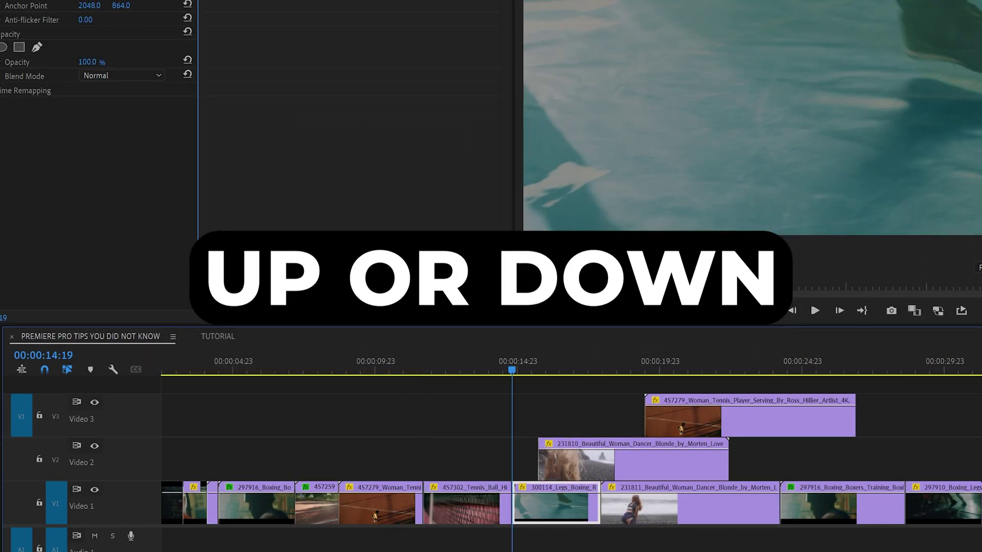
Step the playhead through the edit points of the targeted Video 1 track, forward to 00:00:24:05 and back.
key("Down")
key("Down")
key("Down")
key("Down")
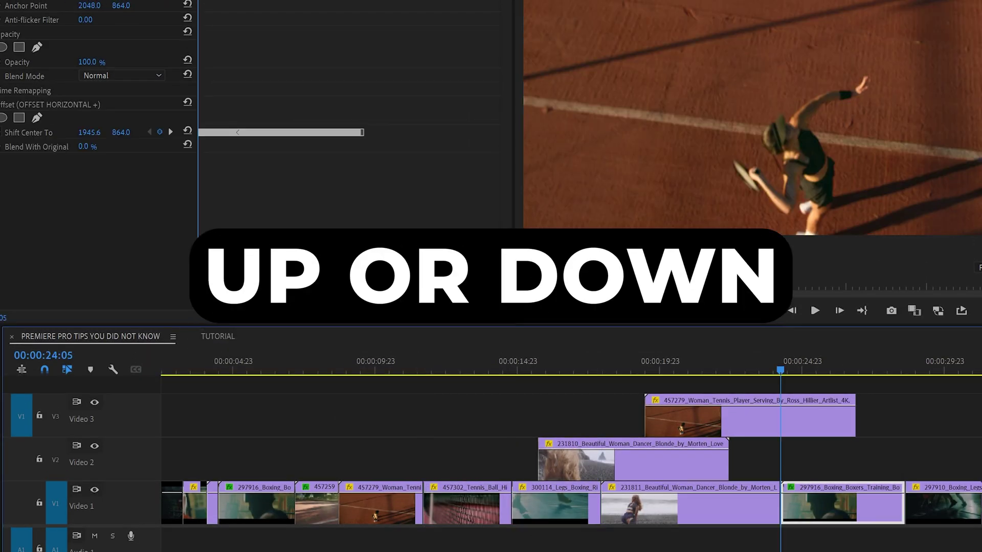
key("Up")
key("Up")
key("Up")
key("Up")
key("Up")
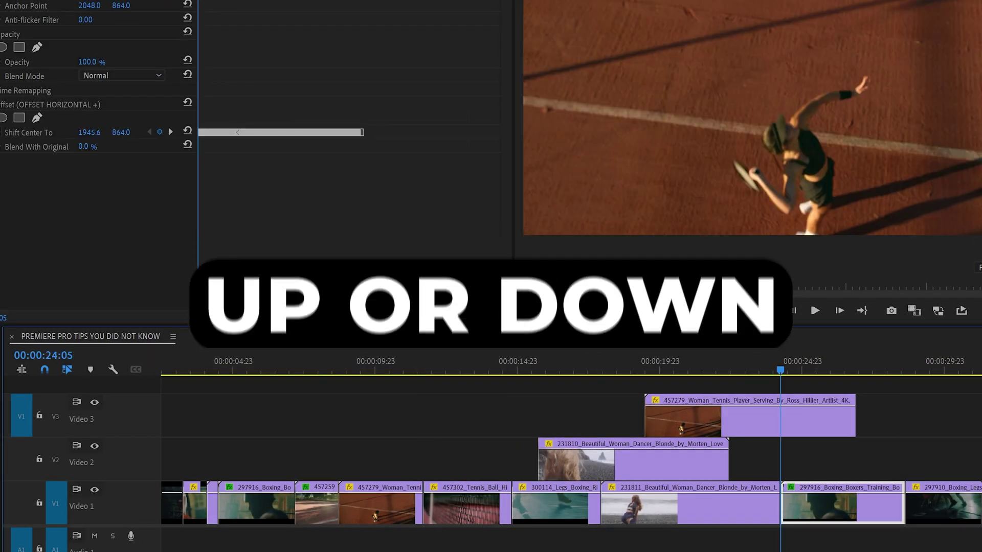
Step the playhead through the edit points of all tracks, including untargeted ones, forward past 00:00:15:17 to 00:00:24:05 and back.
key("shift+Down")
key("shift+Down")
key("shift+Down")
key("shift+Down")
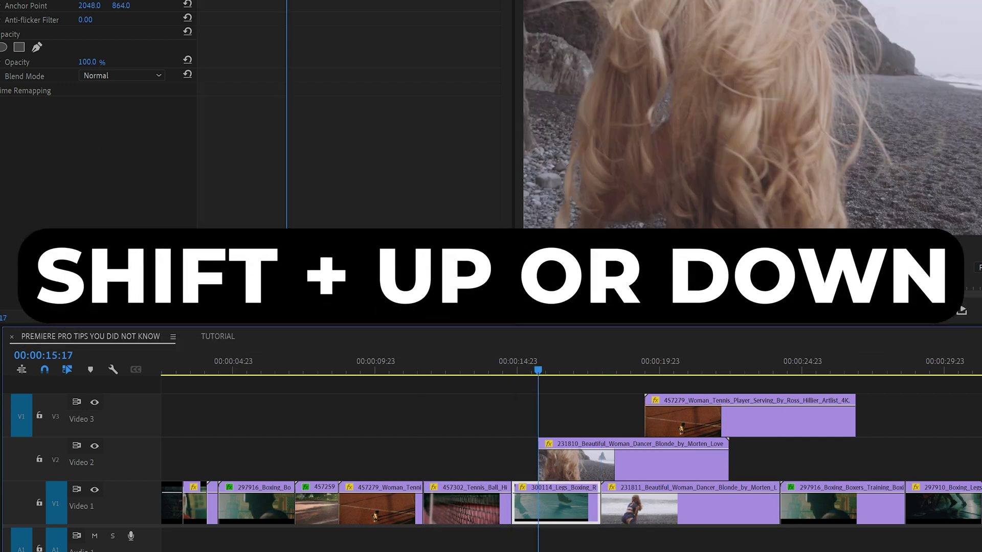
key("shift+Down")
key("shift+Down")
key("shift+Down")
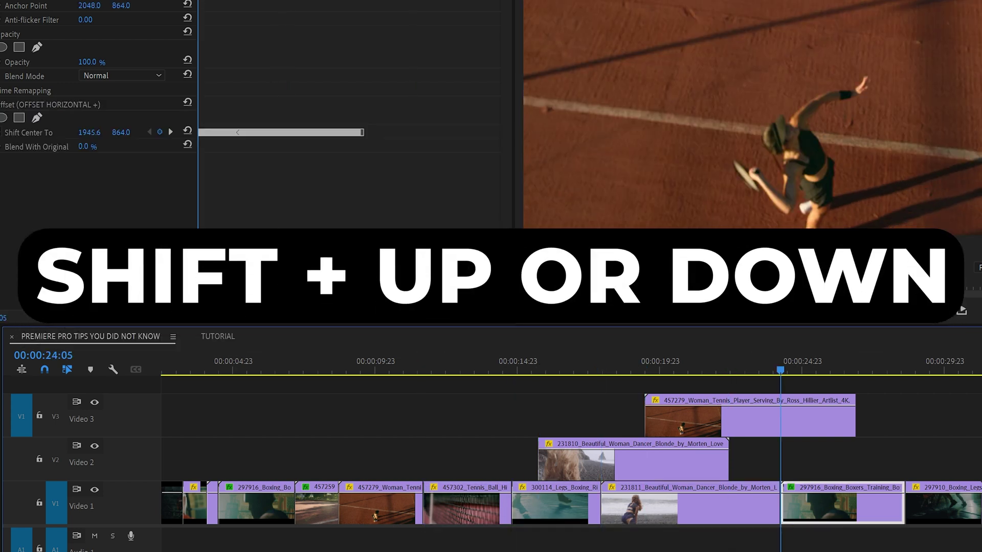
key("shift+Down")
key("shift+Up")
key("shift+Up")
key("shift+Up")
key("shift+Up")
key("shift+Up")
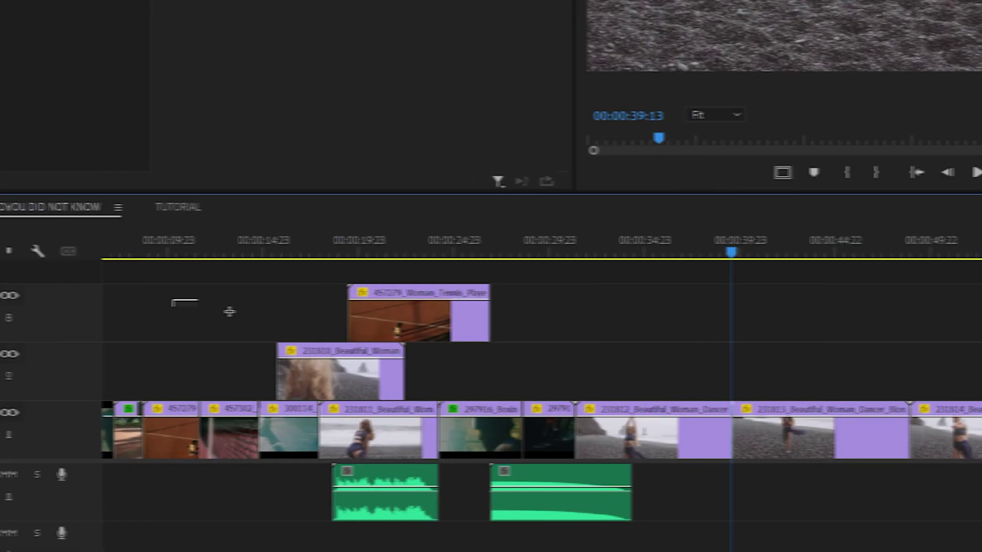
Marquee-select the group of clips across the video and audio tracks, deselect them and marquee-select them again.
left_click_drag(229, 311, 694, 508)
left_click(428, 388)
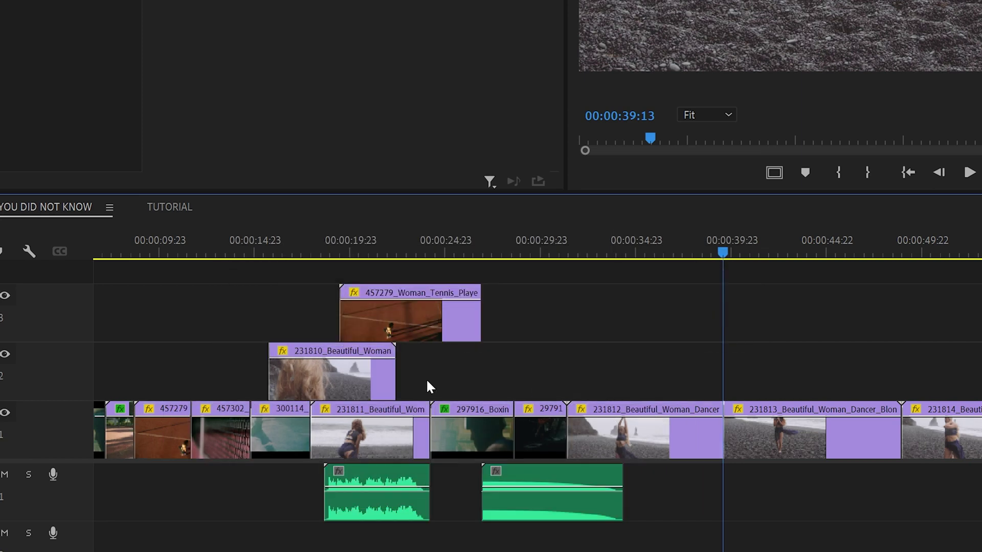
left_click_drag(142, 302, 685, 510)
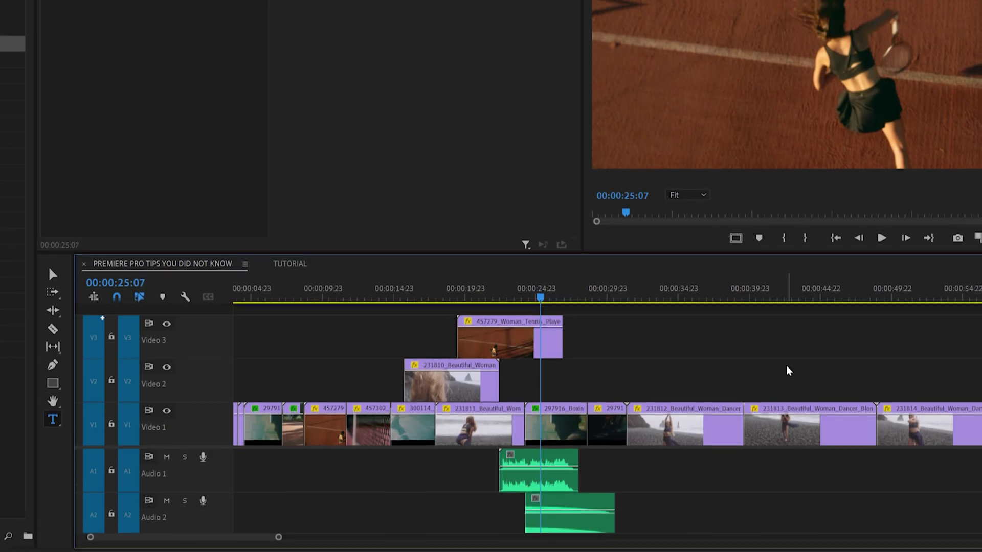
Select the clips under the playhead with all tracks targeted, and again with Video 3, Video 2 and Audio 1 untargeted.
key("d")
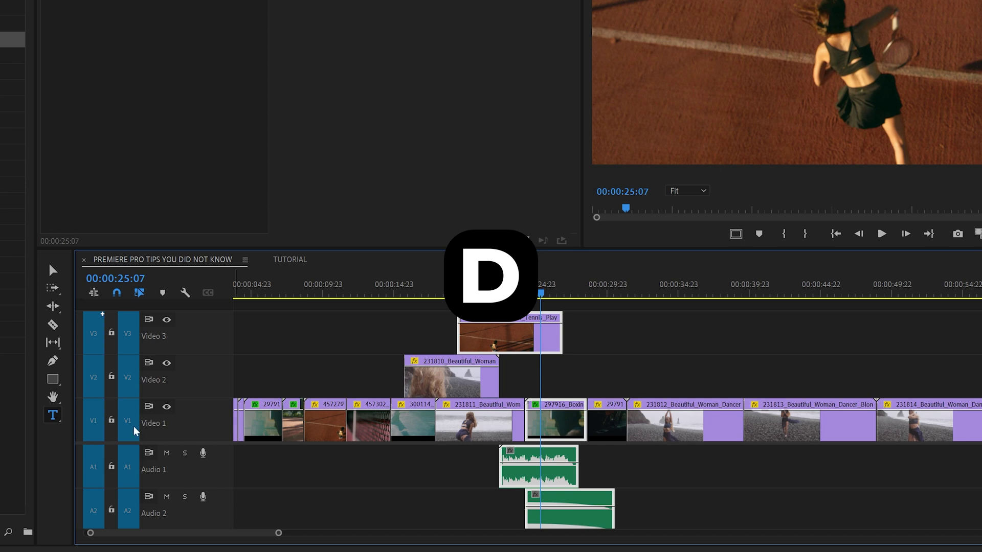
left_click(127, 334)
left_click(128, 377)
left_click(129, 467)
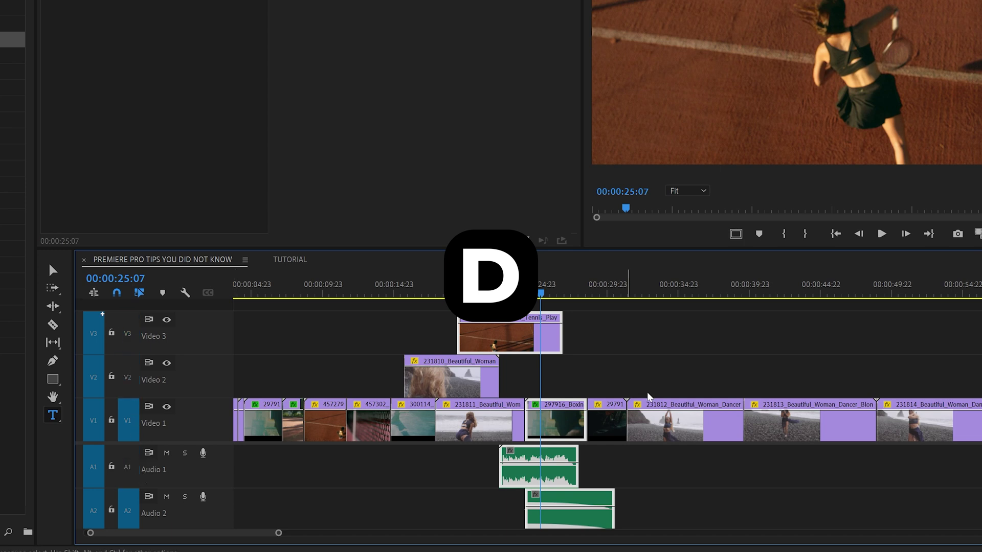
left_click(696, 378)
key("d")
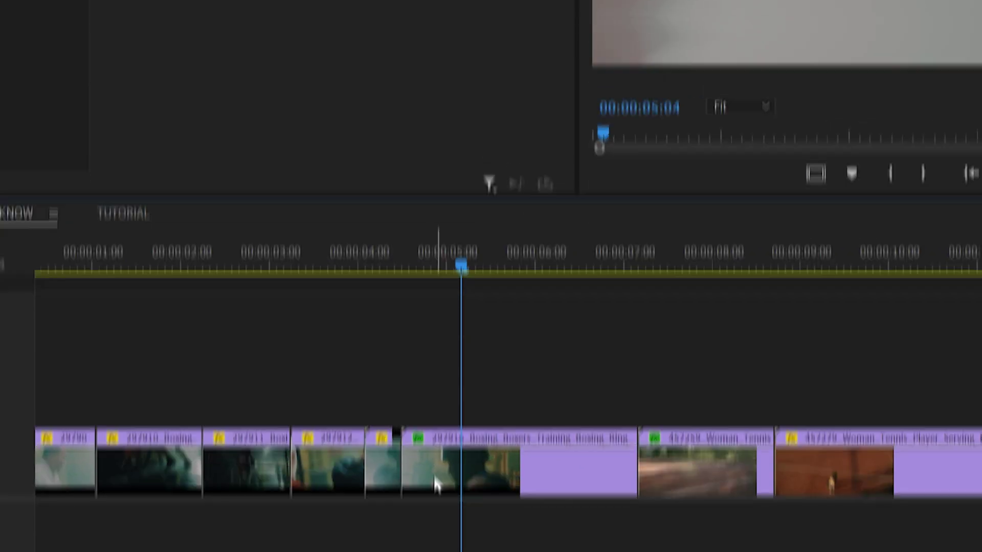
Ripple trim the starts and ends of clip 297916 and the tennis clips after it to the playhead.
key("q")
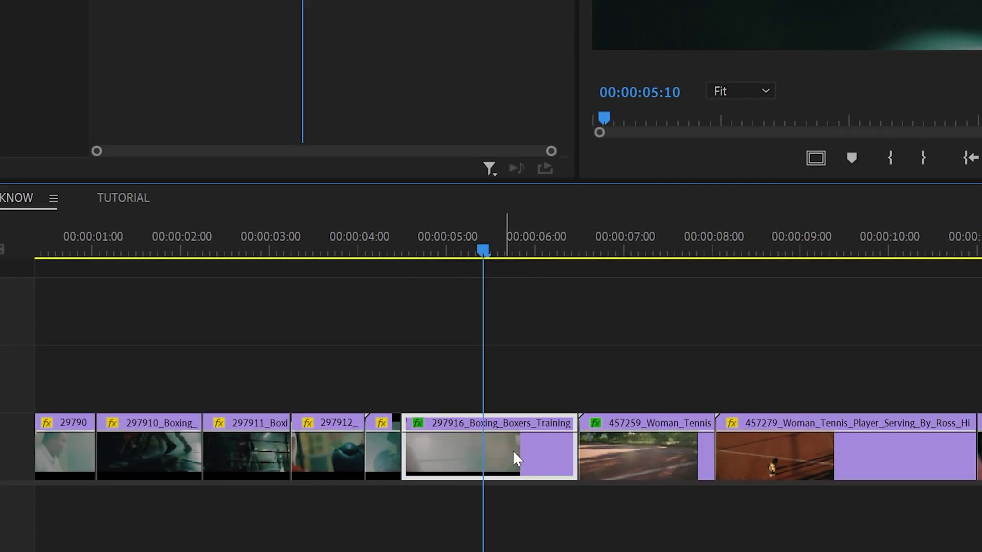
key("w")
key("space")
key("q")
left_click(627, 251)
key("w")
left_click(689, 253)
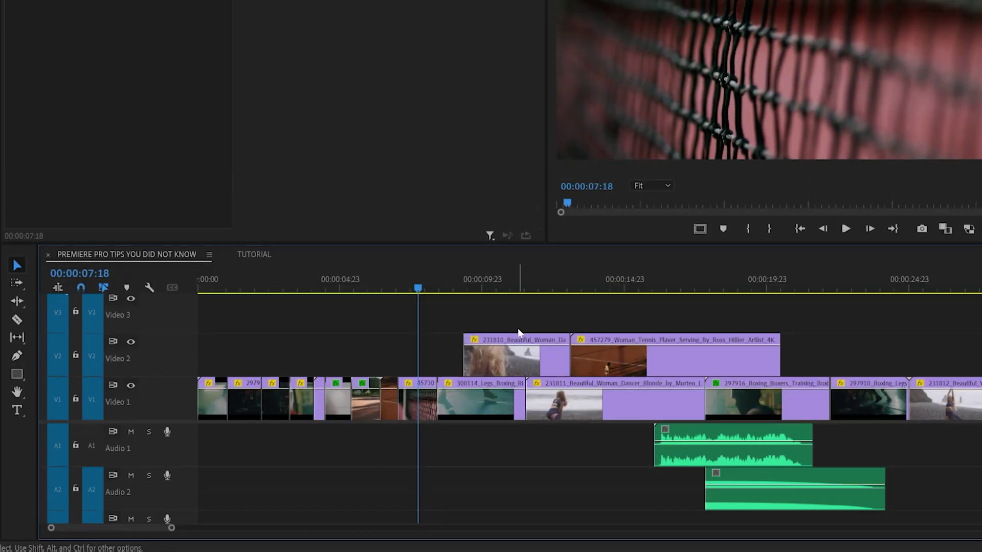
Use Track Select Forward to select all clips on every track from clip 231810, clip 457279 and clip 297916 onward.
key("a")
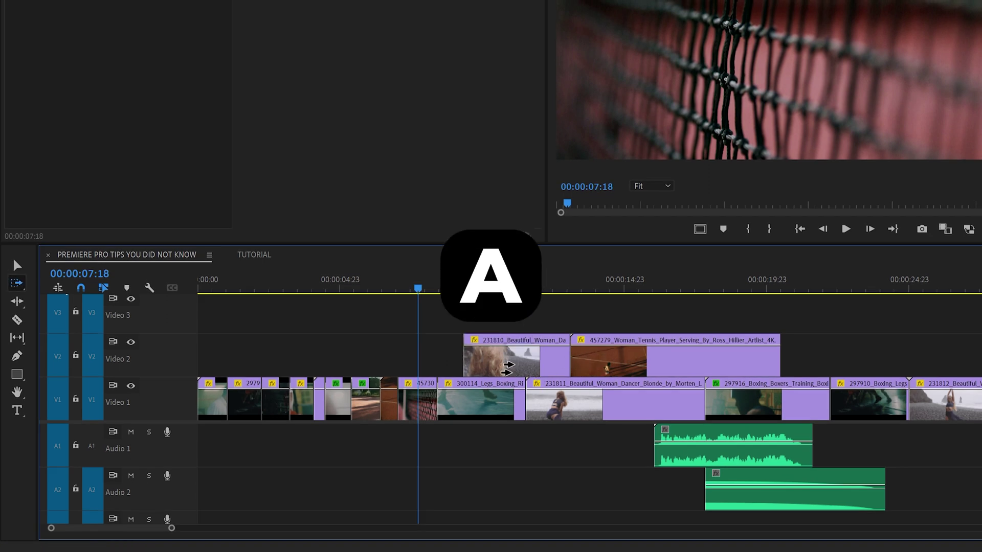
left_click(491, 369)
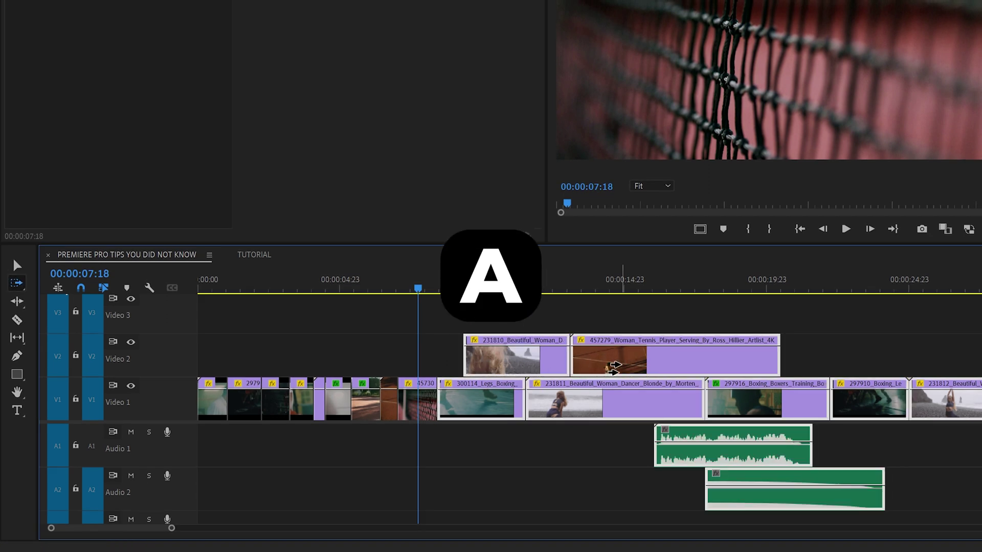
left_click(614, 365)
left_click(739, 386)
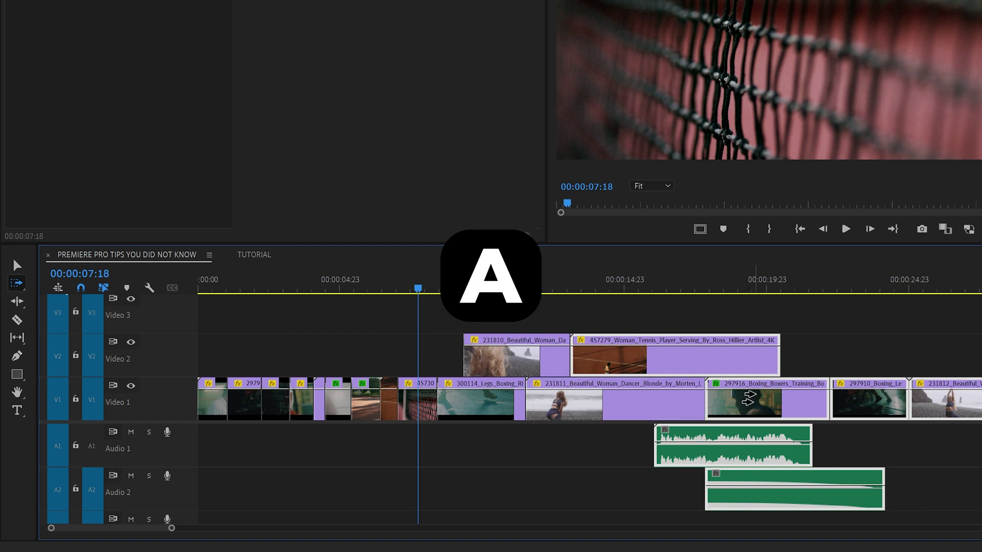
Limit Track Select Forward to a single track, selecting onward from various clips on Video 2 and Video 1.
key("shift")
left_click(510, 359, "shift")
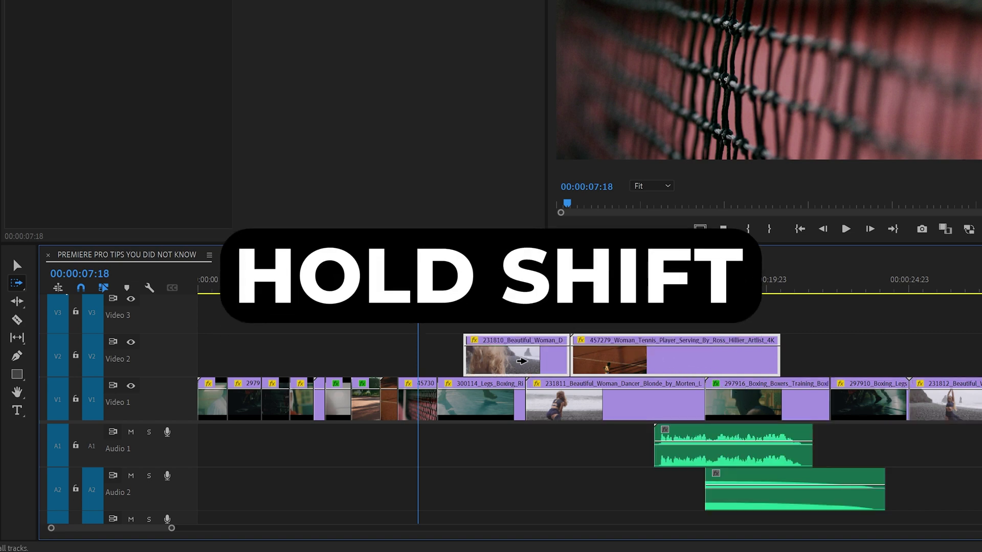
left_click(576, 411, "shift")
left_click(764, 399, "shift")
left_click(804, 401, "shift")
left_click(636, 398, "shift")
left_click(632, 367, "shift")
left_click(498, 365, "shift")
Use Track Select Backward to select all earlier clips on every track from clip 457279 on Video 2.
key("shift+a")
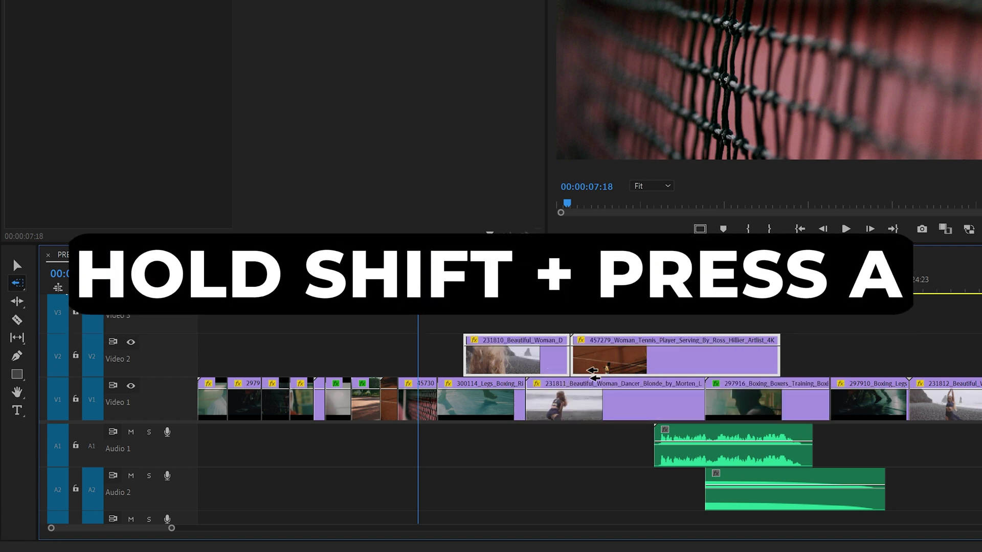
left_click(606, 374)
left_click(727, 373)
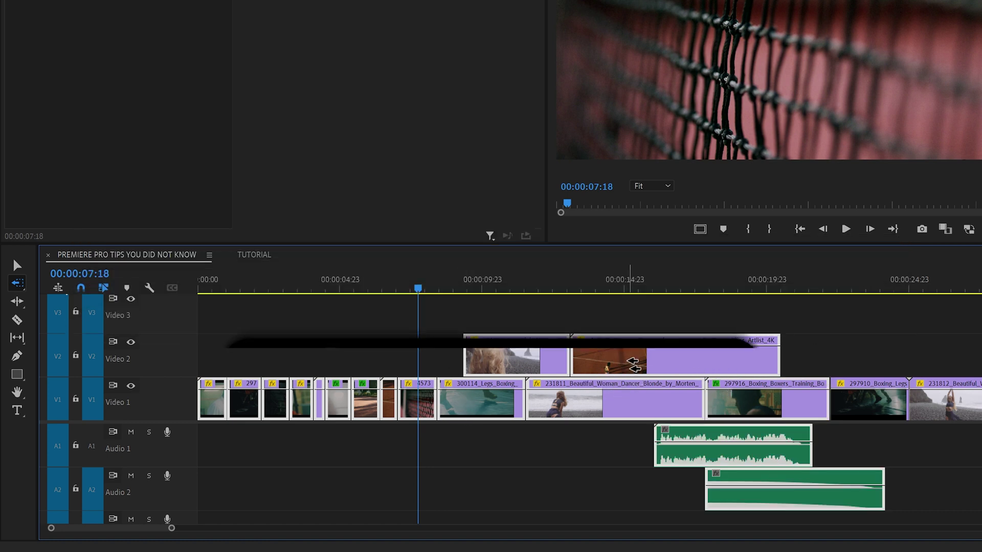
Limit Track Select Backward to one track, selecting from clips 457279 and 231810 on Video 2 and clip 300114 on Video 1.
left_click(633, 360, "shift")
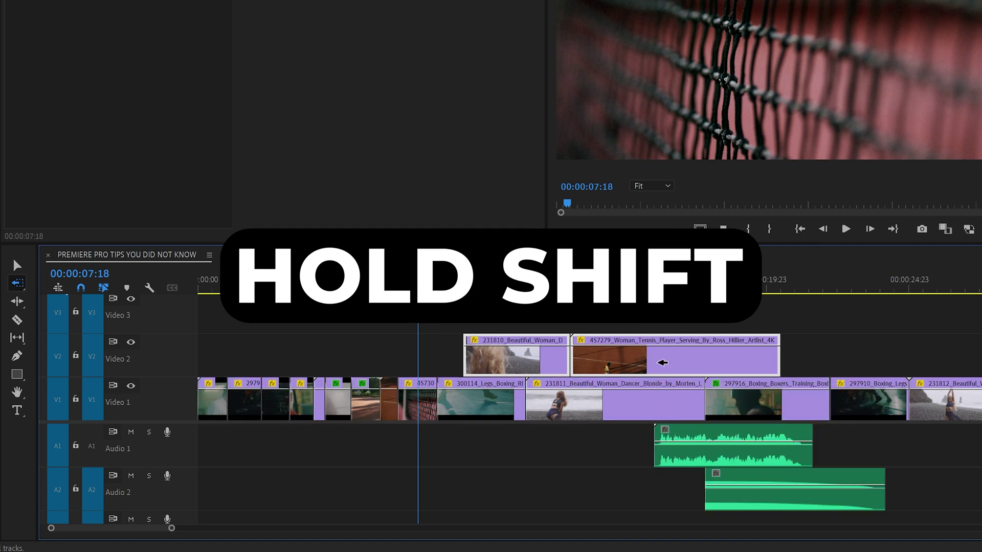
left_click(500, 359)
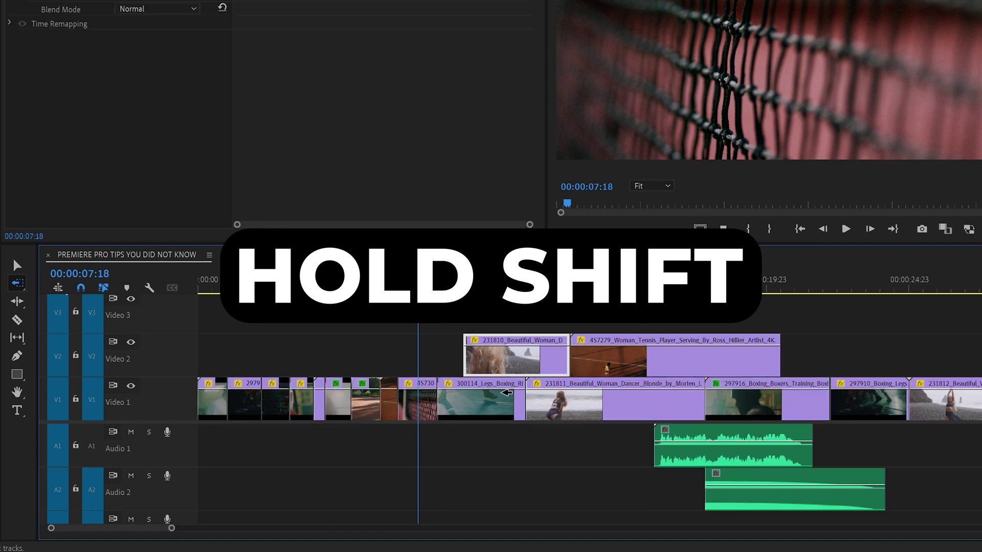
left_click(507, 392, "shift")
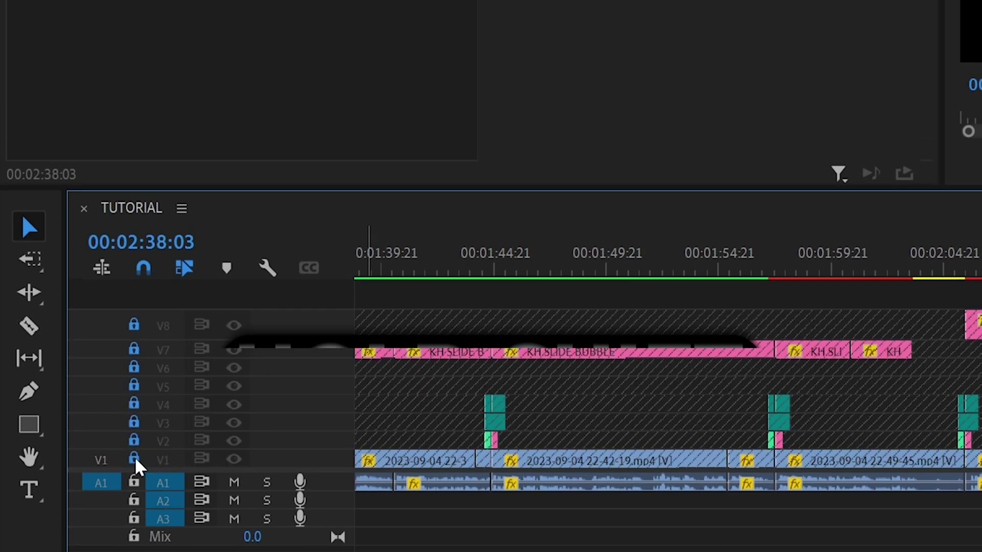
For all video tracks of the TUTORIAL sequence at once, switch the lock off, targeting on, track output off and the lock on again.
left_click(135, 456, "shift")
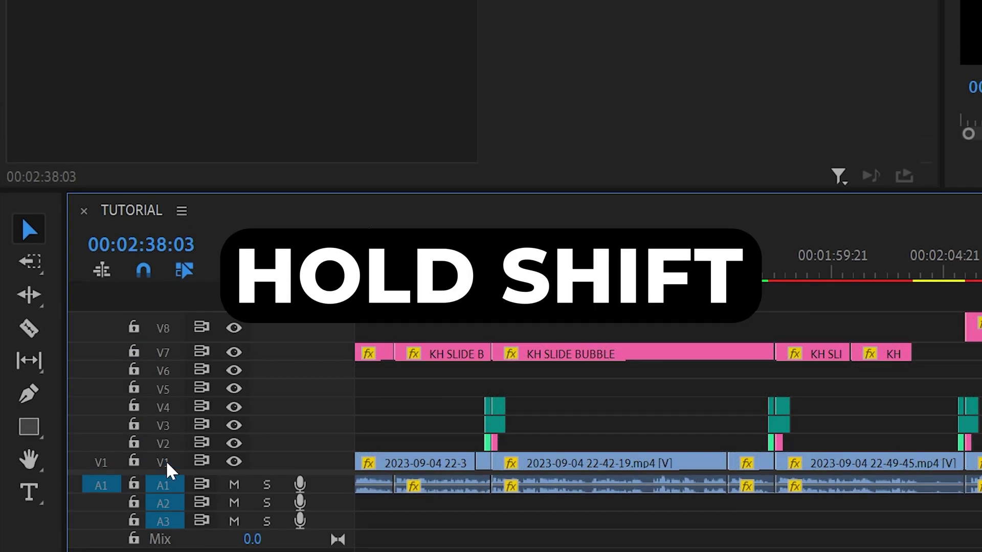
left_click(163, 462, "shift")
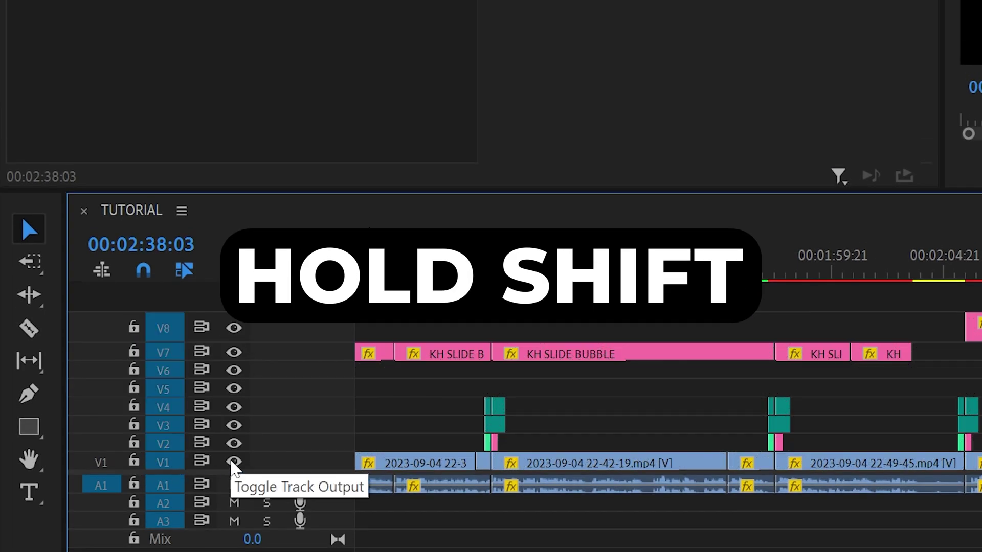
left_click(233, 461, "shift")
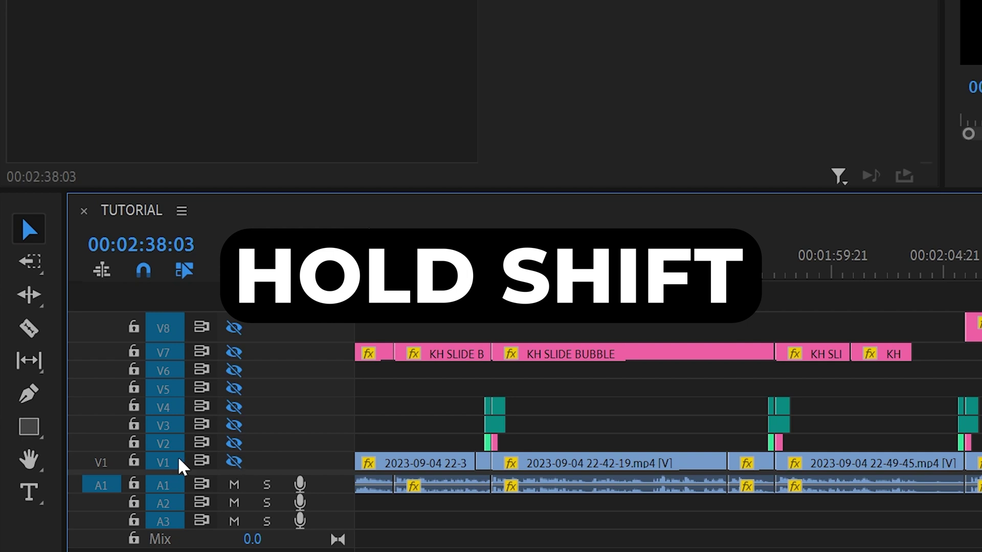
left_click(134, 460, "shift")
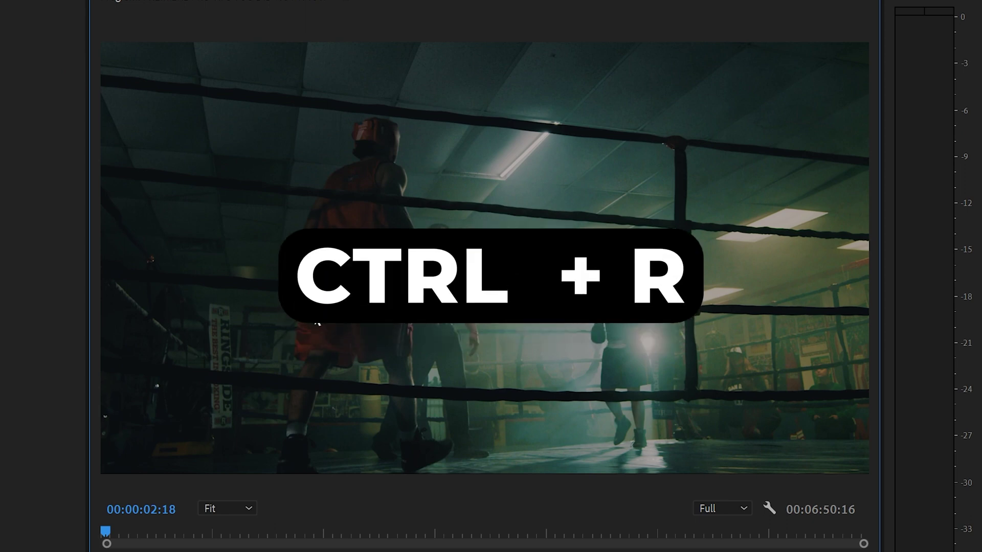
Show the Program Monitor rulers and place vertical guides at about 1375 and 2200 px and horizontal guides at about 370 and 1680 px.
key("ctrl+r")
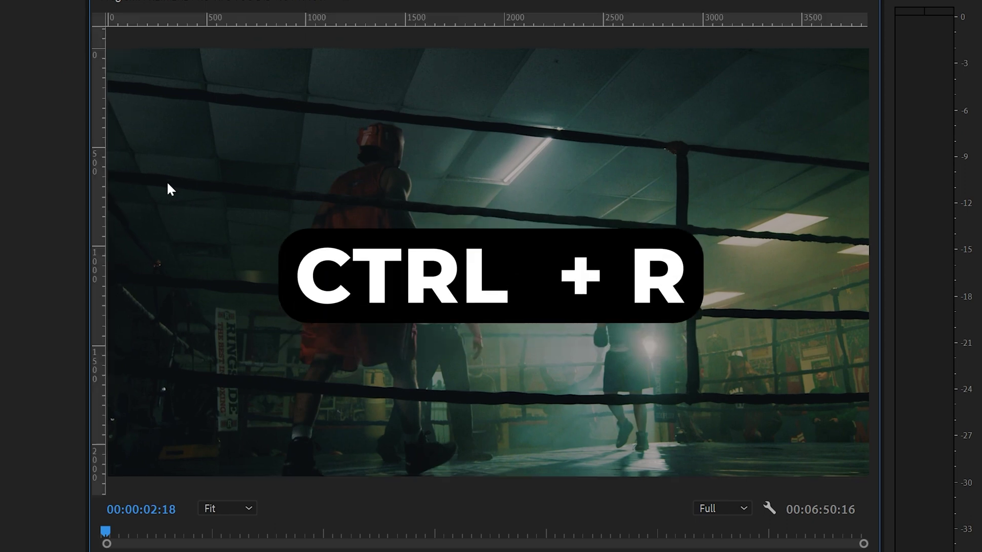
left_click_drag(100, 239, 380, 245)
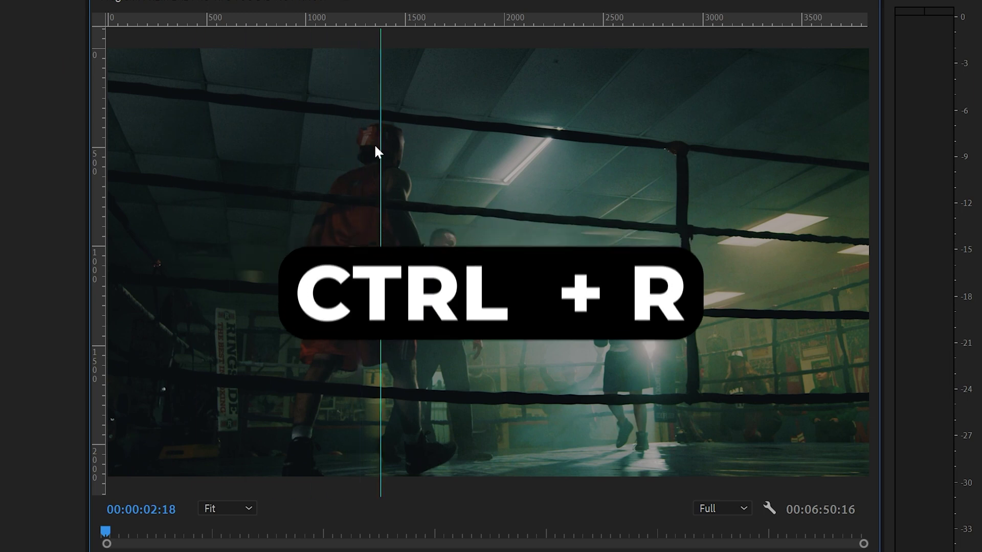
left_click_drag(409, 22, 428, 123)
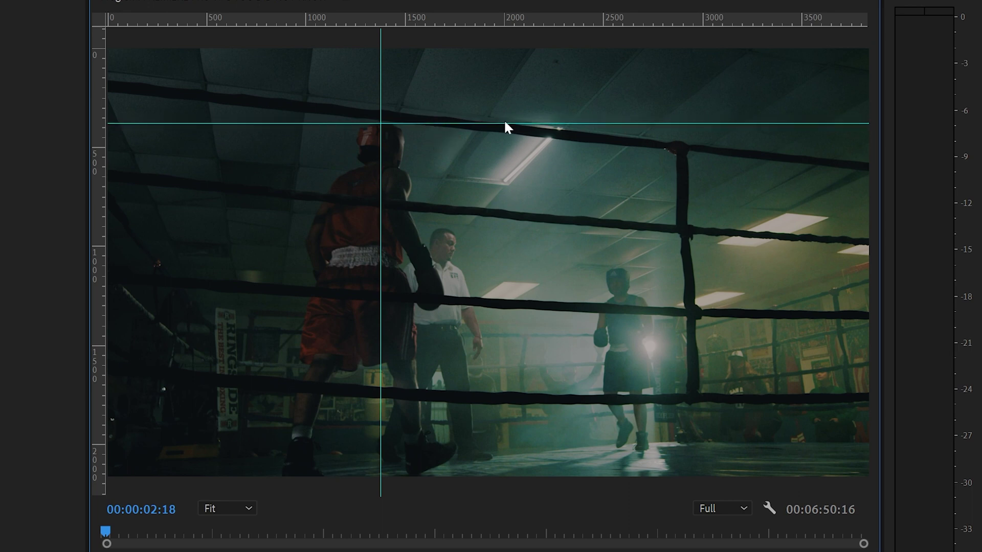
left_click_drag(493, 26, 527, 382)
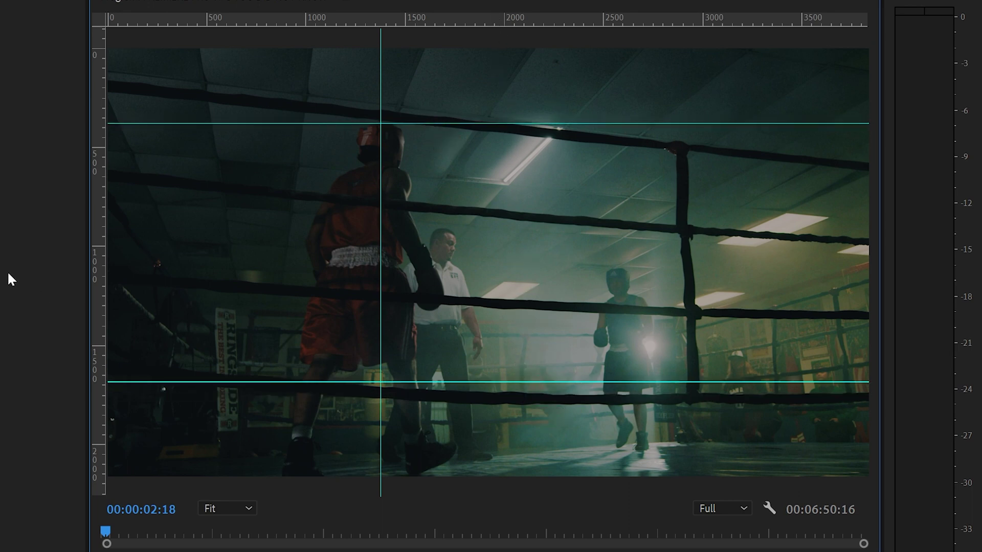
left_click_drag(96, 273, 544, 271)
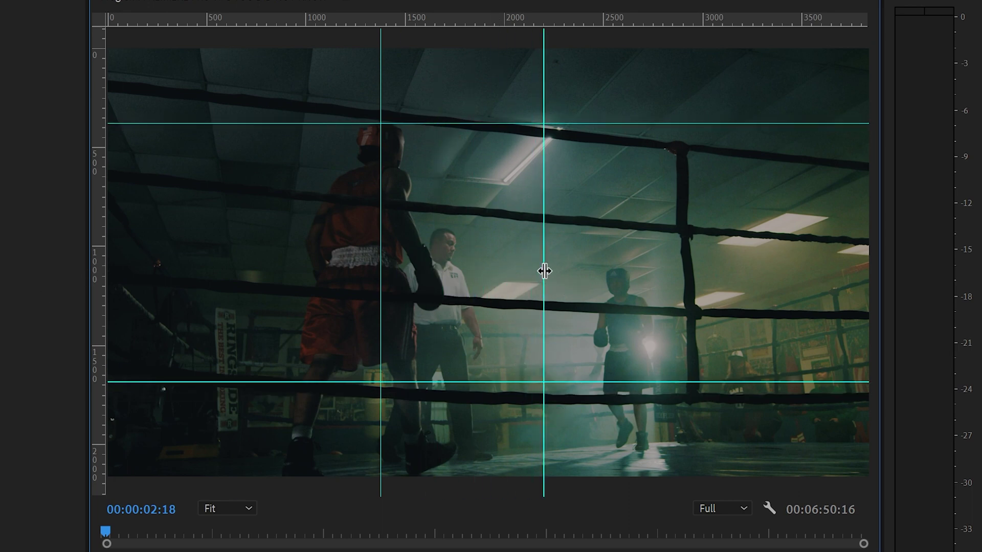
Edit the vertical guide at about 2200 px, setting its position to 84.5 percent and its colour to pure red.
right_click(544, 246)
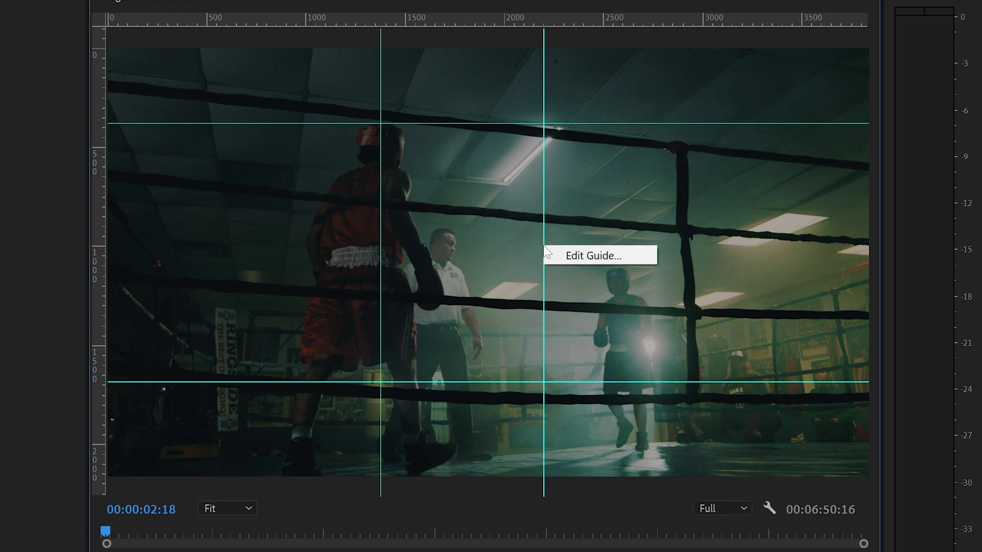
left_click(573, 254)
left_click(445, 303)
left_click(581, 320)
left_click_drag(432, 276, 664, 274)
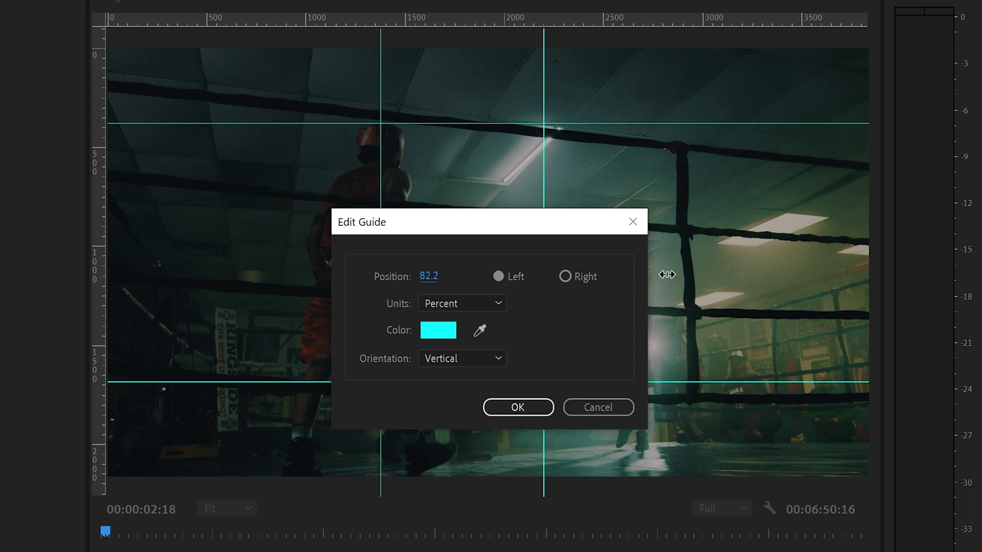
left_click(438, 330)
left_click_drag(47, 388, 51, 326)
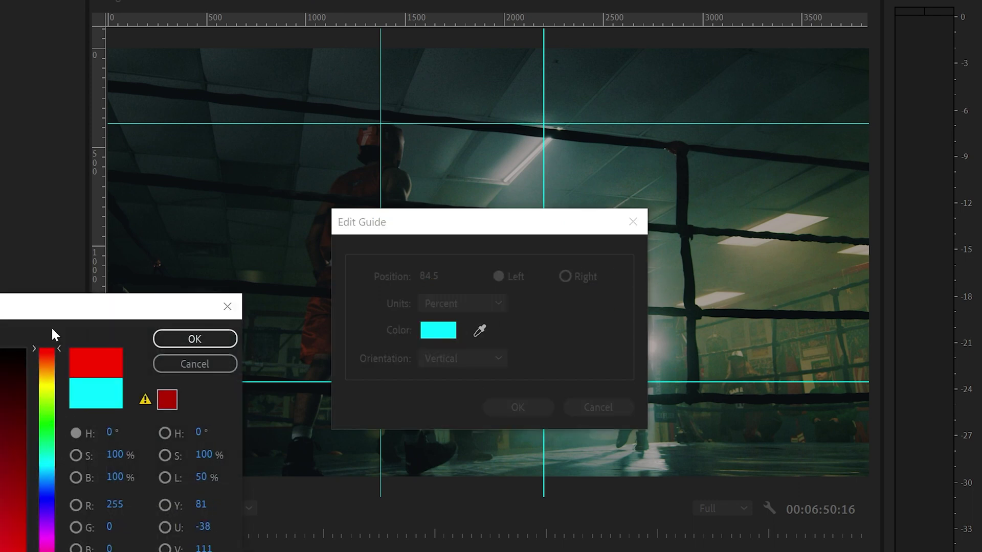
left_click(194, 339)
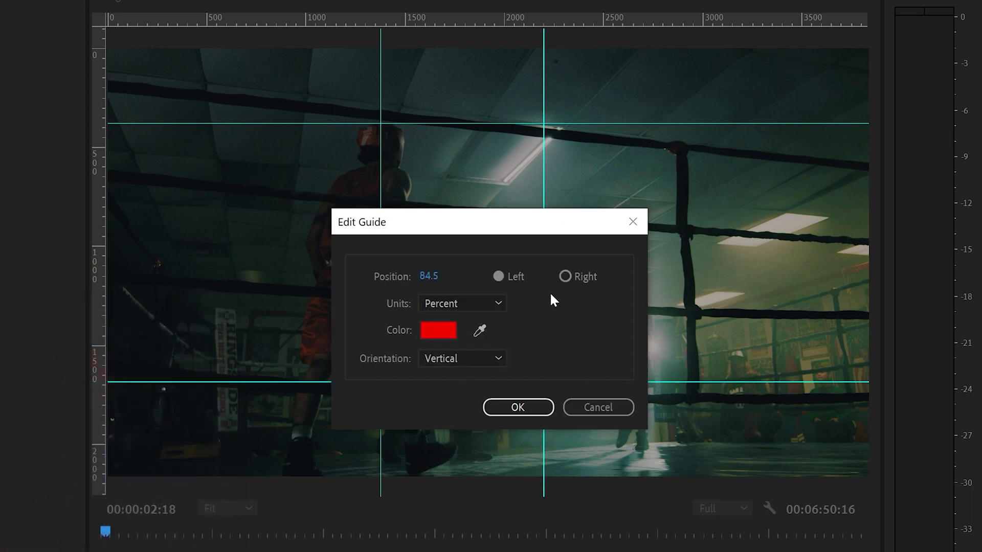
left_click(518, 408)
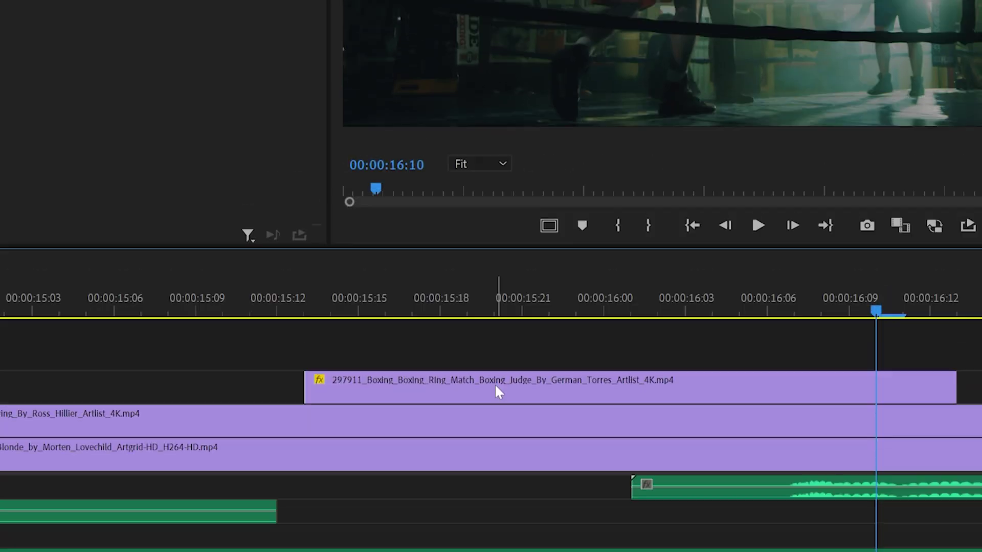
Select clip 297911 on Video 3 and nudge it earlier and later one frame at a time, ending at its original position.
left_click(495, 382)
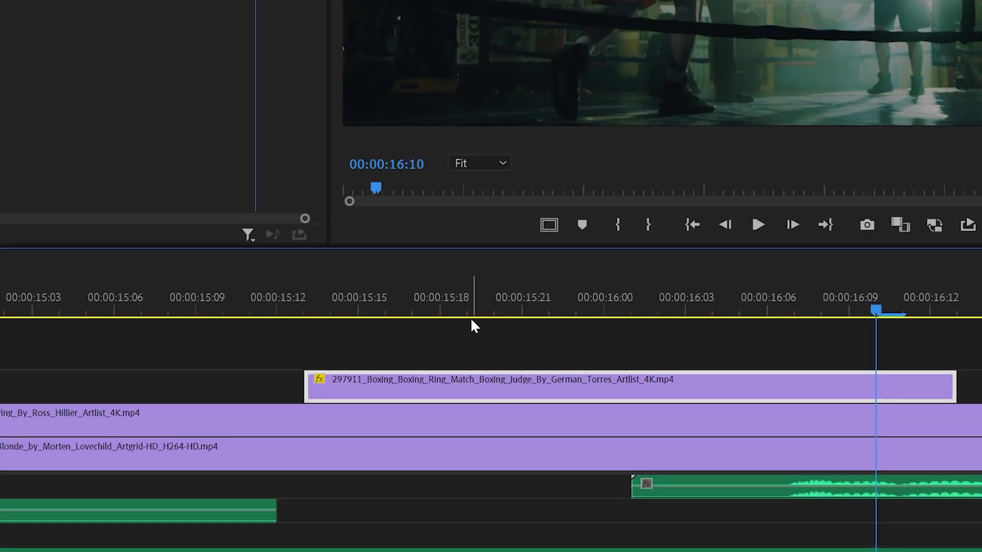
key("alt+Left")
key("alt+Left")
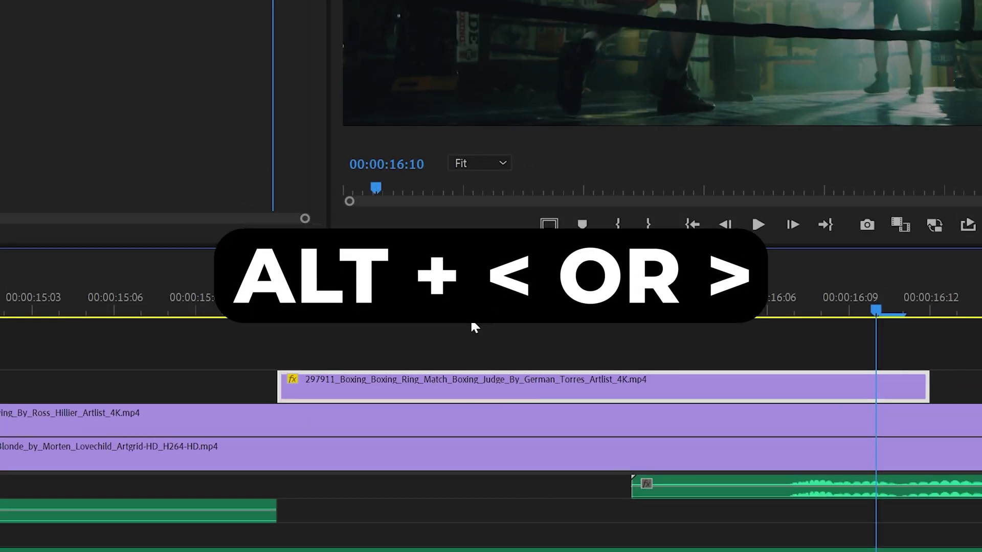
key("alt+Right")
key("alt+Right")
key("alt+Right")
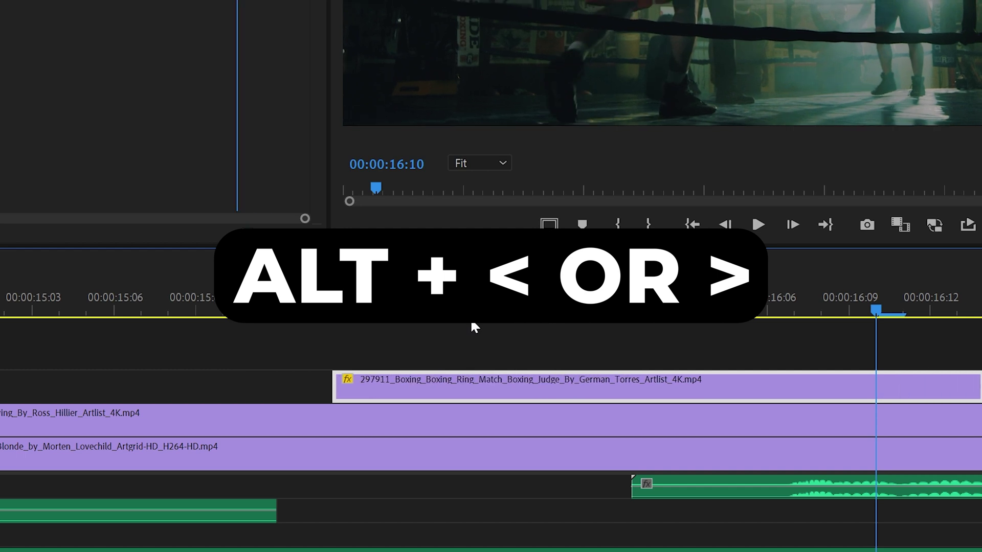
key("alt+Left")
key("alt+Left")
key("alt+Left")
key("alt+Right")
key("alt+Right")
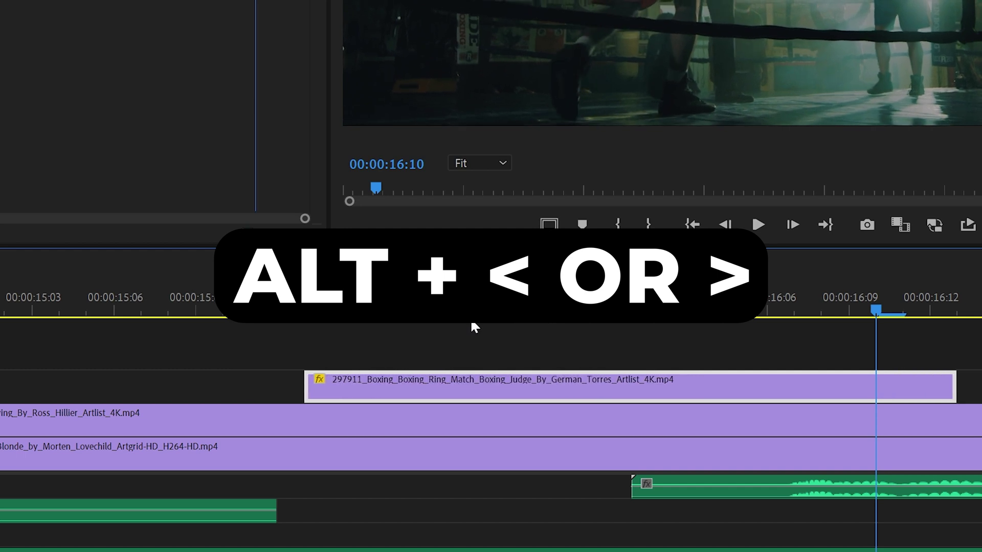
key("alt+Right")
key("alt+Right")
key("alt+Left")
key("alt+Left")
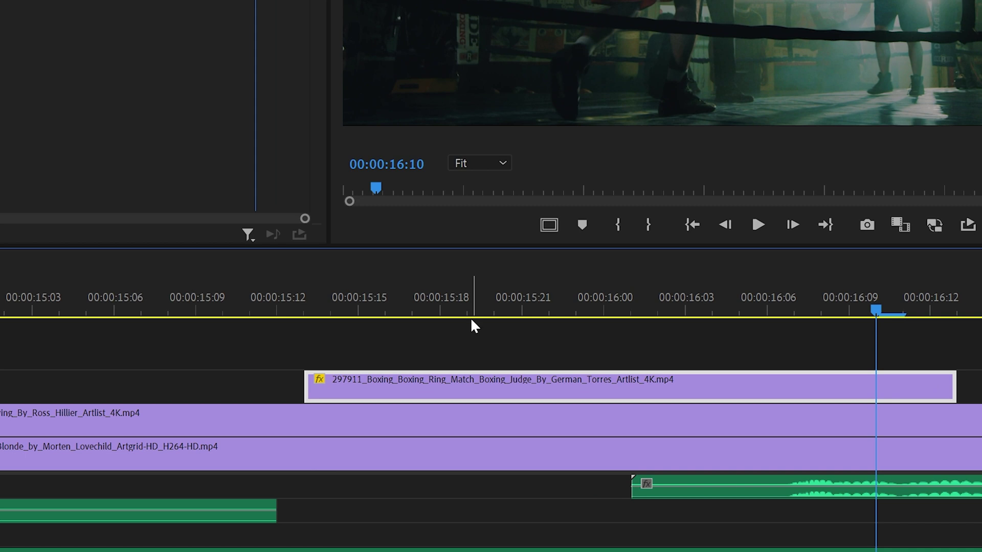
Nudge clip 297911 earlier in five-frame jumps and bring it back to its starting position the same way.
key("shift+alt+Left")
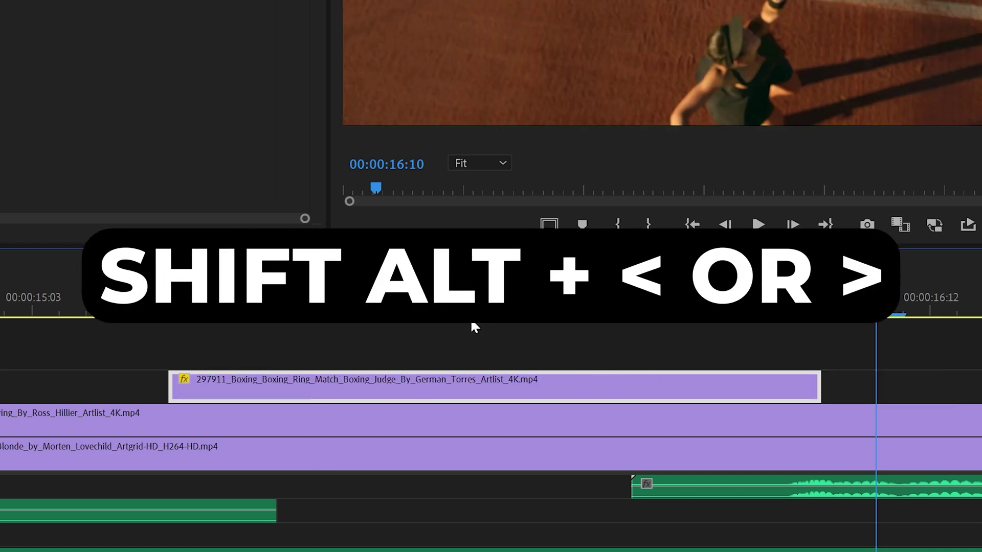
key("shift+alt+Left")
key("shift+alt+Right")
key("shift+alt+Right")
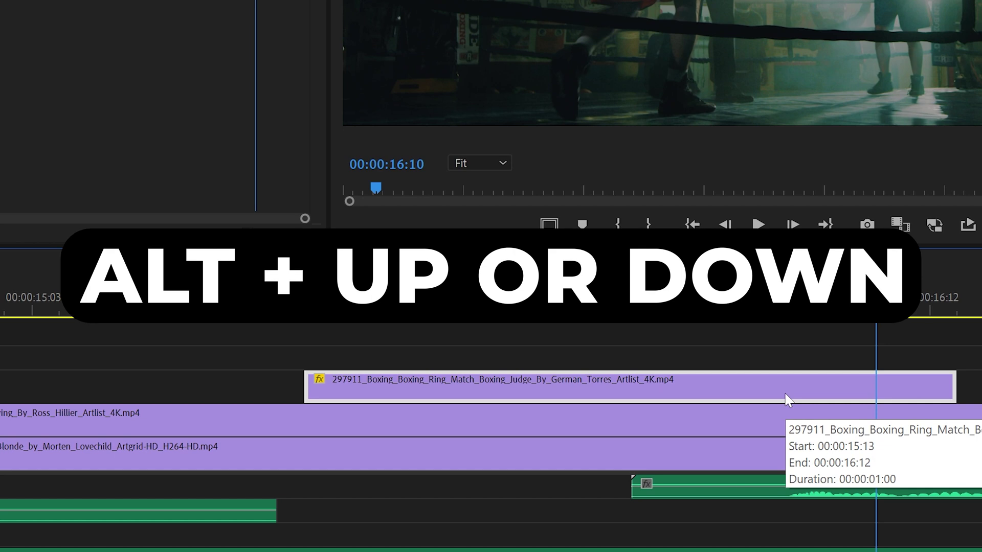
Move clip 297911 up and down between video tracks, passing it over Video 2 and placing it back on Video 3.
key("alt+Up")
key("alt+Up")
key("alt+Down")
key("alt+Down")
key("alt+Up")
key("alt+Down")
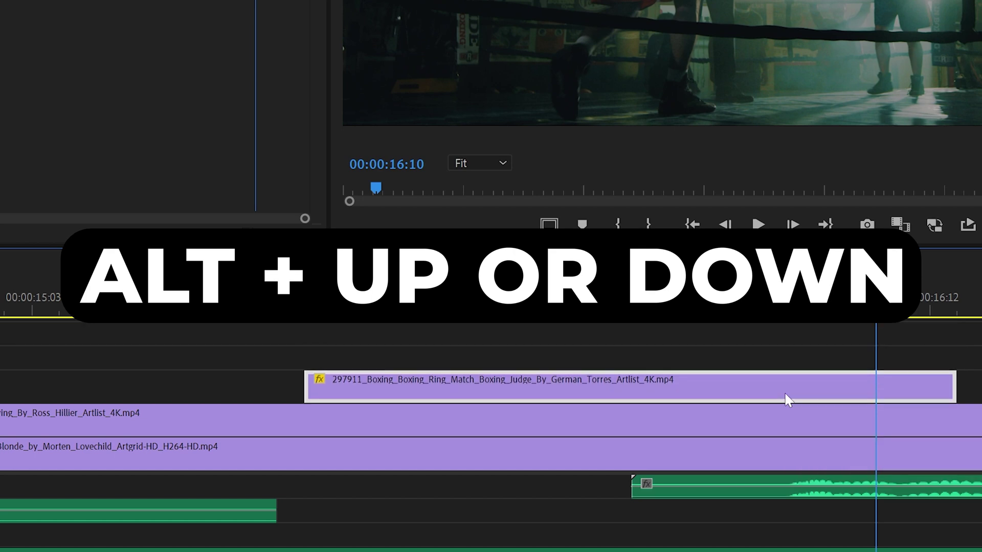
key("alt+Down")
key("alt+Up")
key("alt+Up")
key("alt+Down")
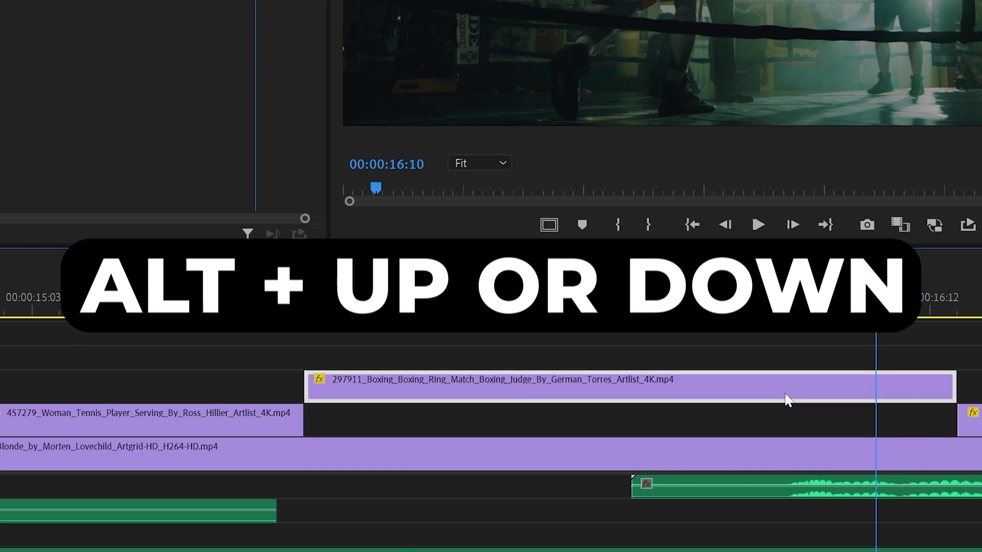